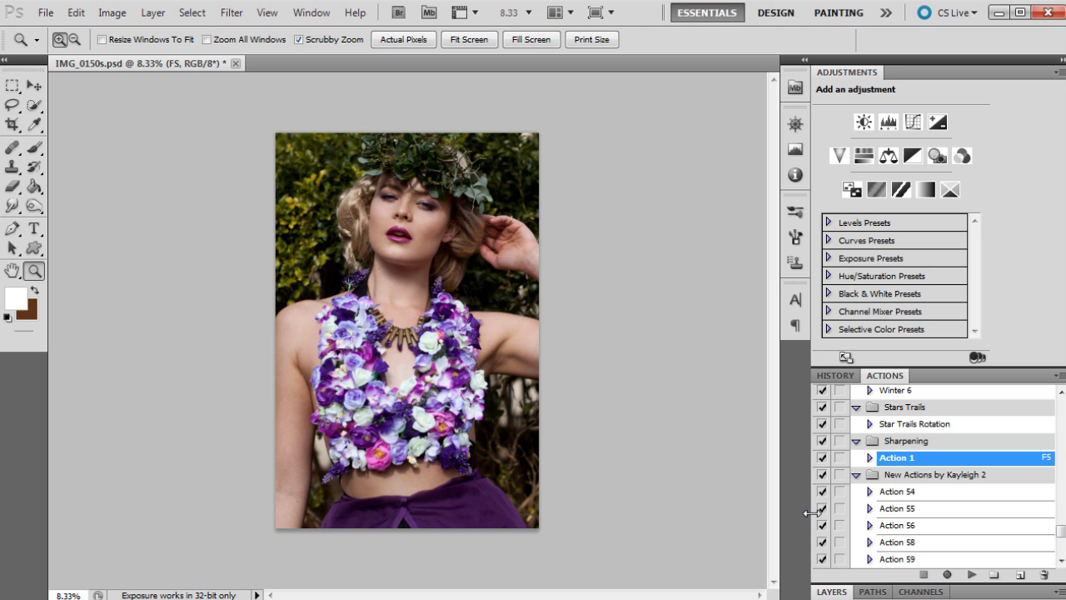
Step: Create Layer 1 above the FS group in Overlay mode, filled with 50% neutral gray
left_click(839, 592)
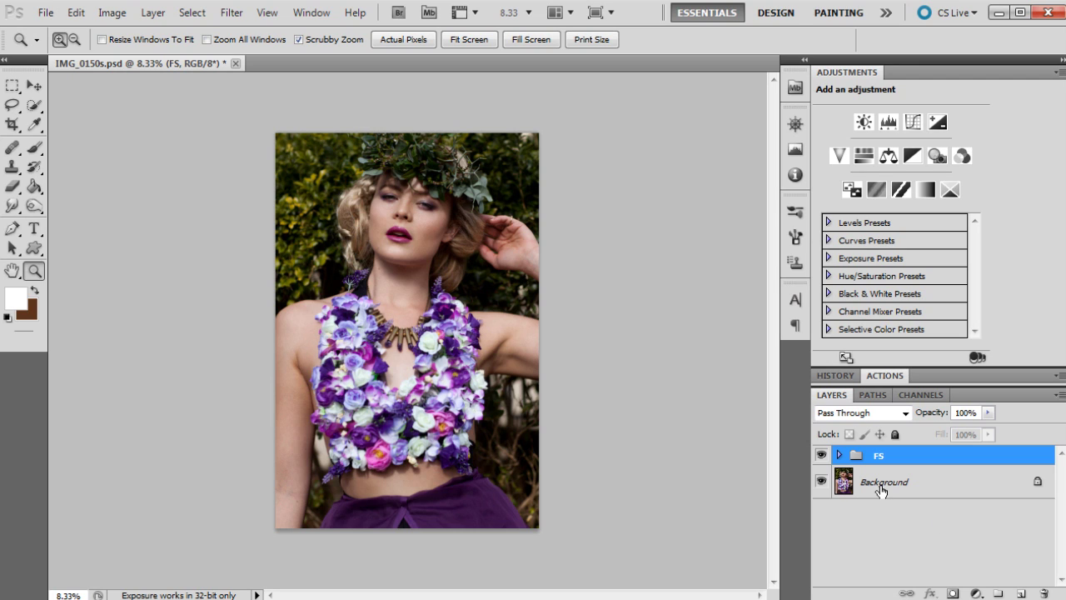
key("alt")
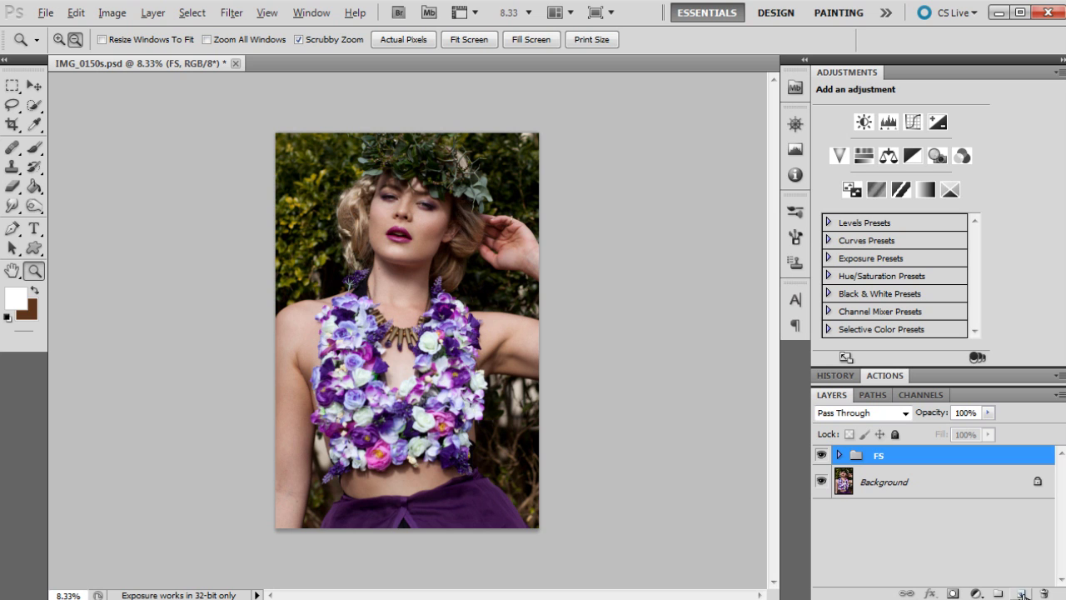
left_click(1022, 593, "alt")
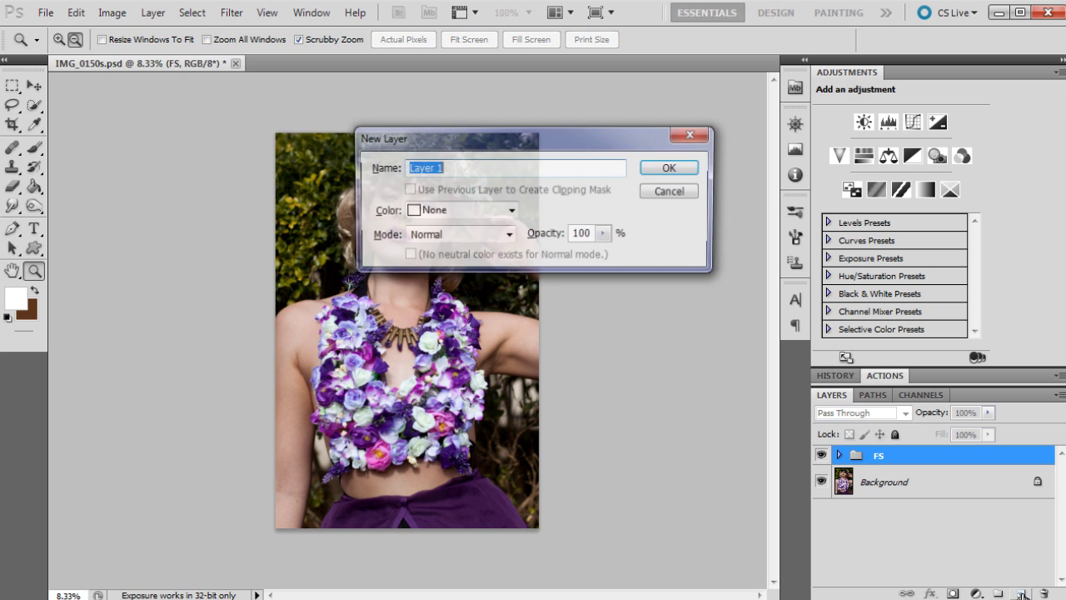
left_click(448, 237)
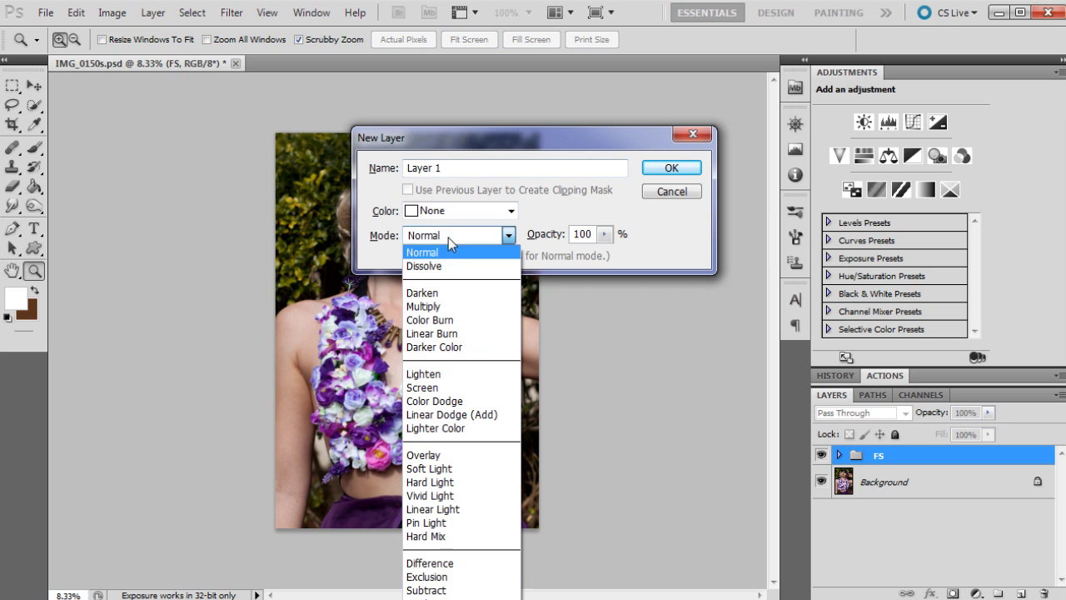
left_click(439, 456)
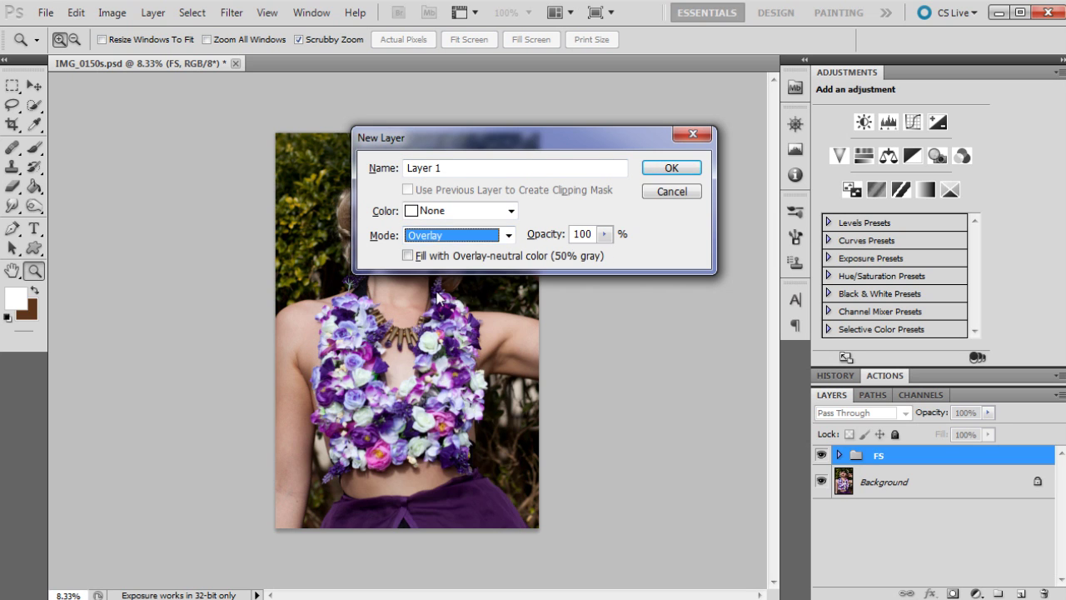
left_click(408, 256)
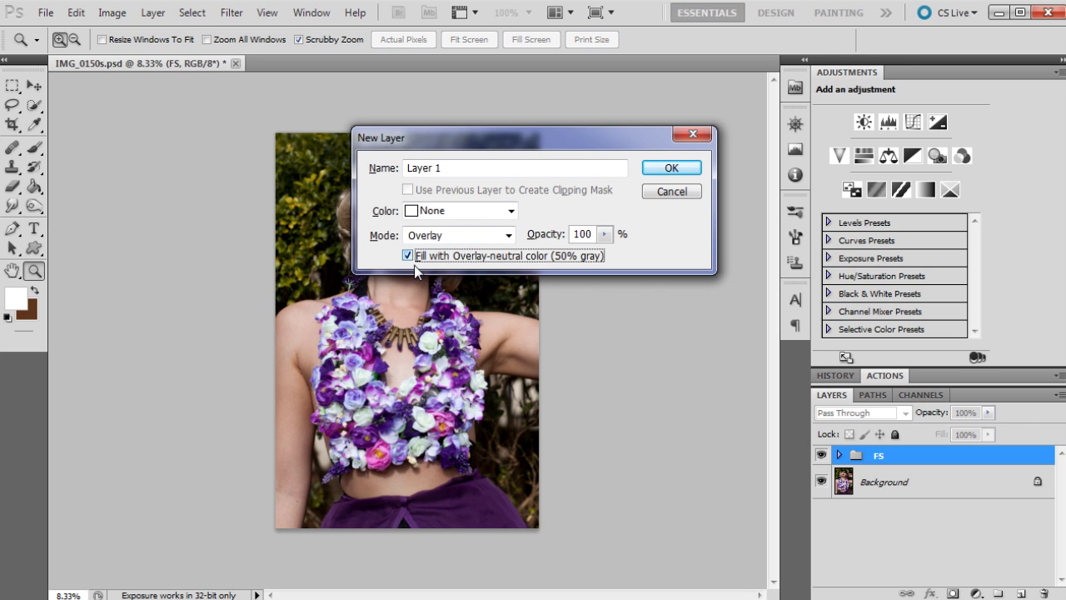
left_click(666, 169)
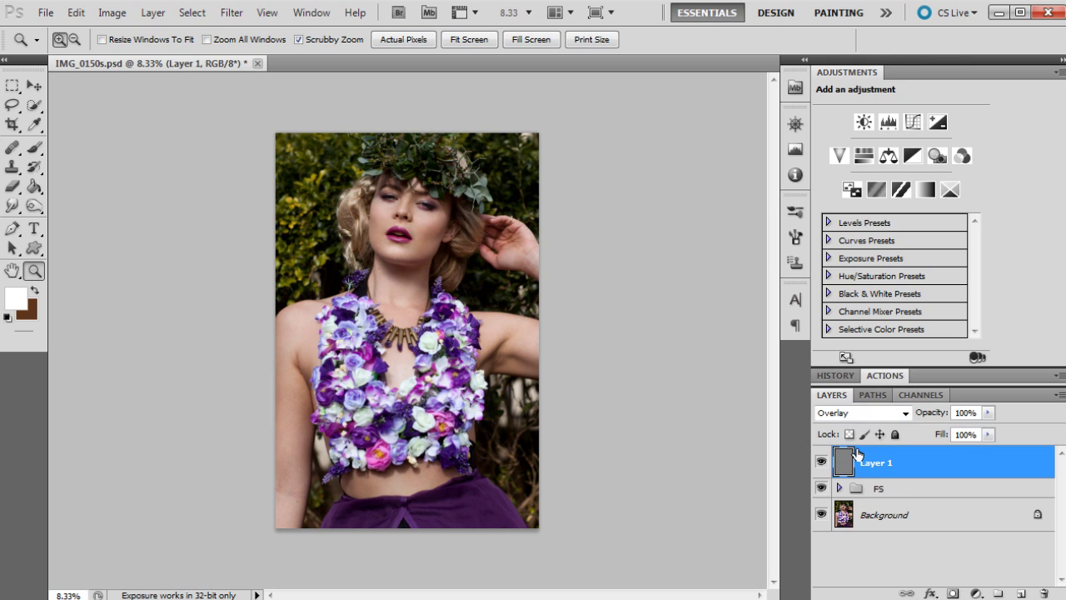
Step: Hide the FS group and Background to preview the flat gray layer, then show both again
left_click(821, 490)
left_click(822, 515)
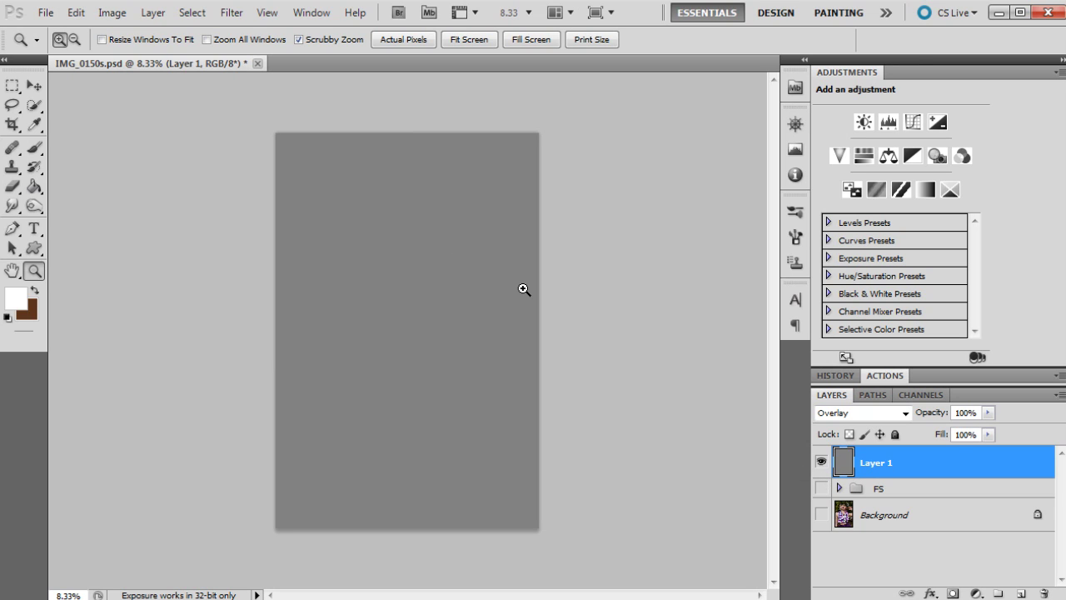
left_click_drag(821, 488, 821, 515)
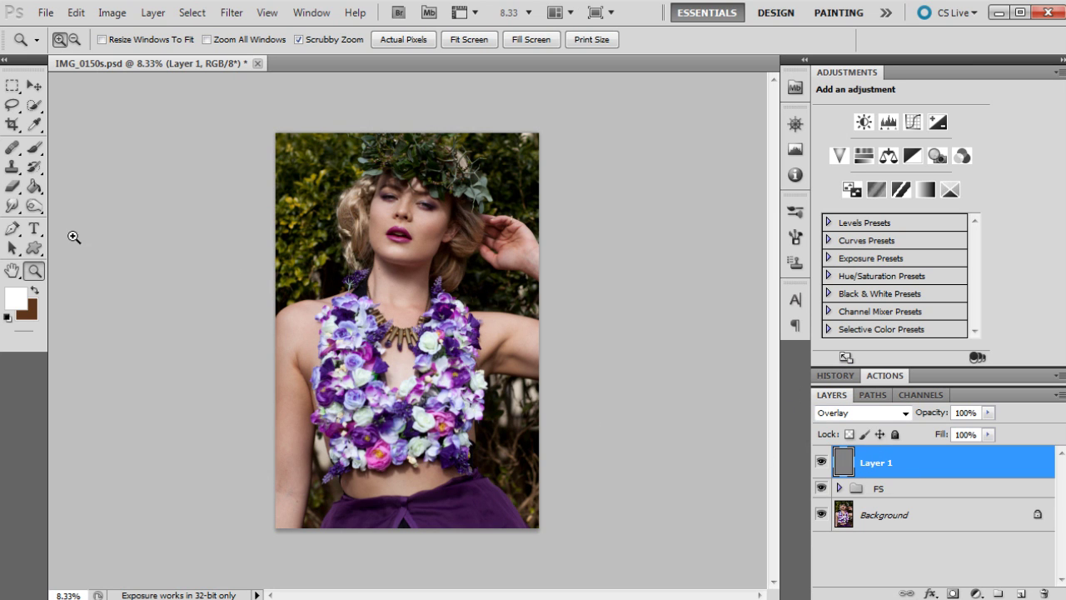
Step: Pick the Dodge tool, hide Layer 1, select Background and set the brush to 473 px
left_click(35, 205)
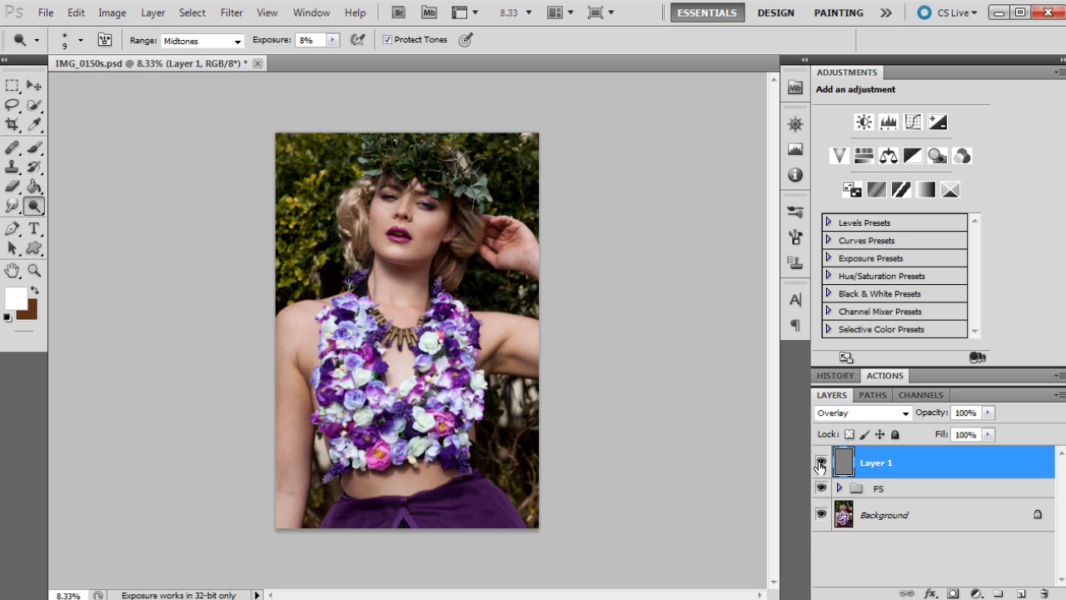
left_click(821, 463)
left_click(858, 516)
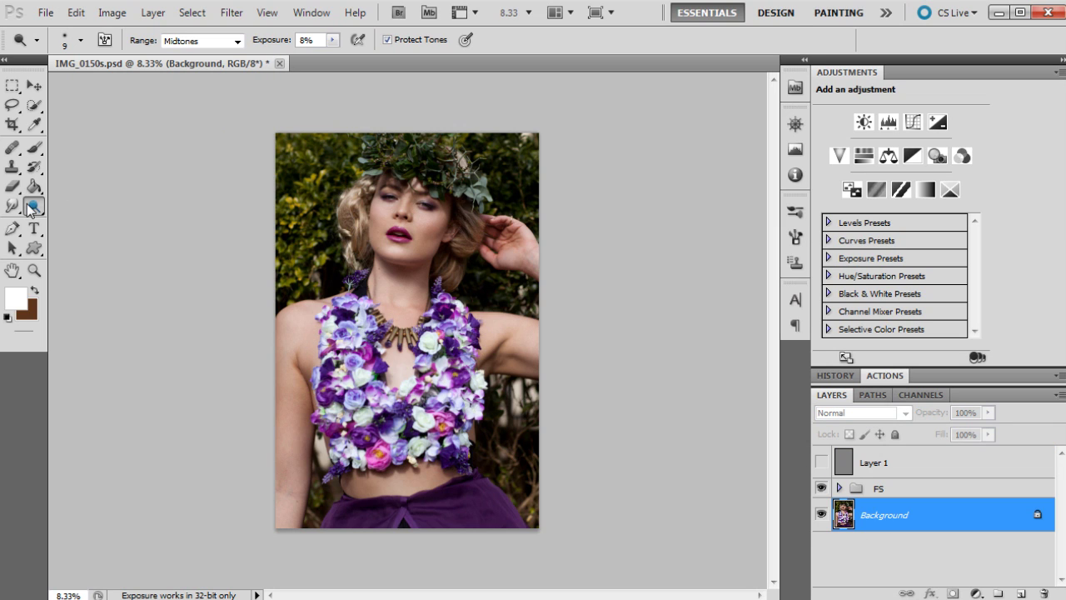
left_click(81, 40)
left_click(156, 87)
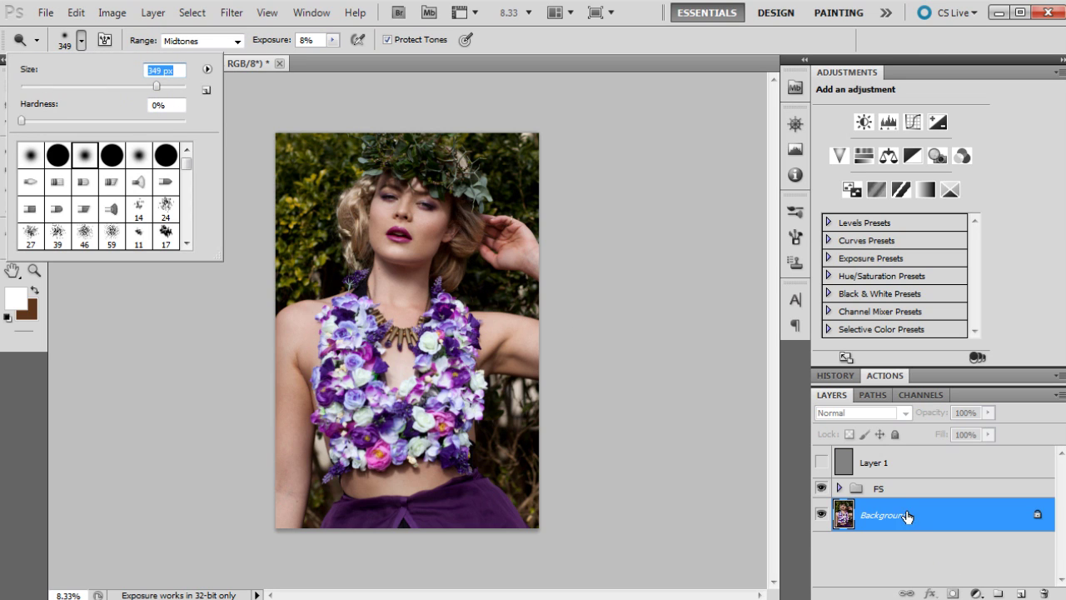
left_click(167, 86)
left_click(81, 41)
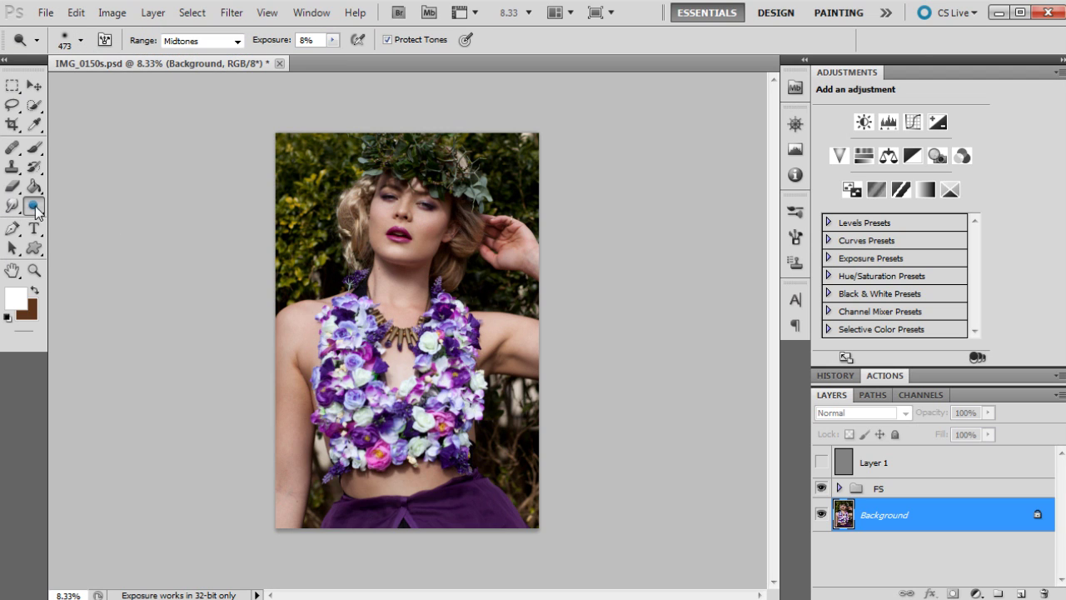
Step: Dodge over the lips and eye on Background, then review the History steps and snapshot
mouse_move(400, 220)
left_mouse_down()
mouse_move(426, 224)
mouse_move(422, 235)
mouse_move(438, 210)
mouse_move(416, 224)
mouse_move(357, 189)
mouse_move(394, 201)
left_mouse_up()
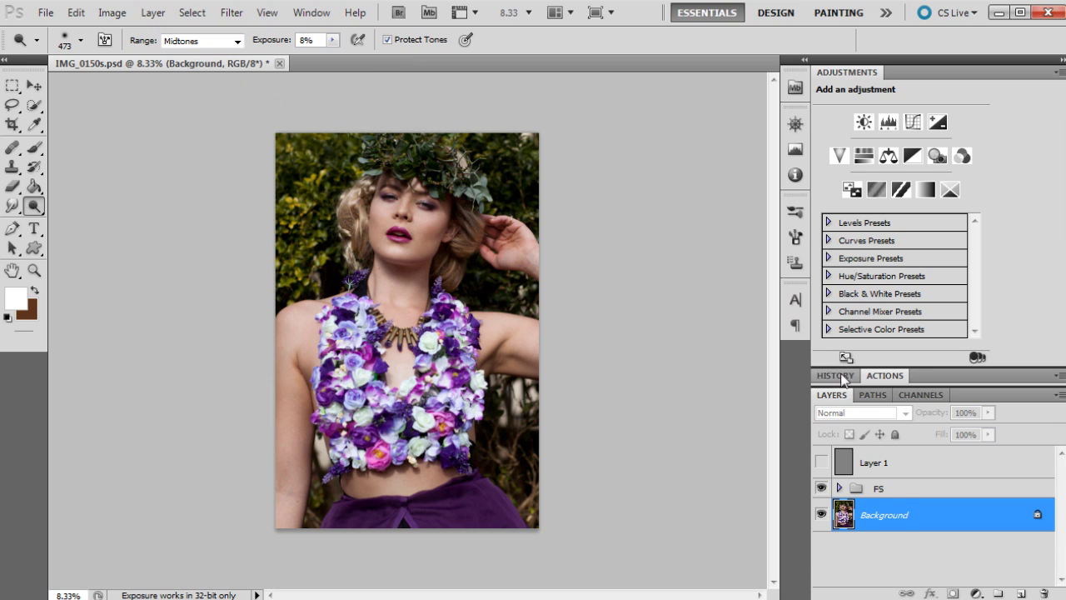
left_click(896, 376)
left_click(896, 377)
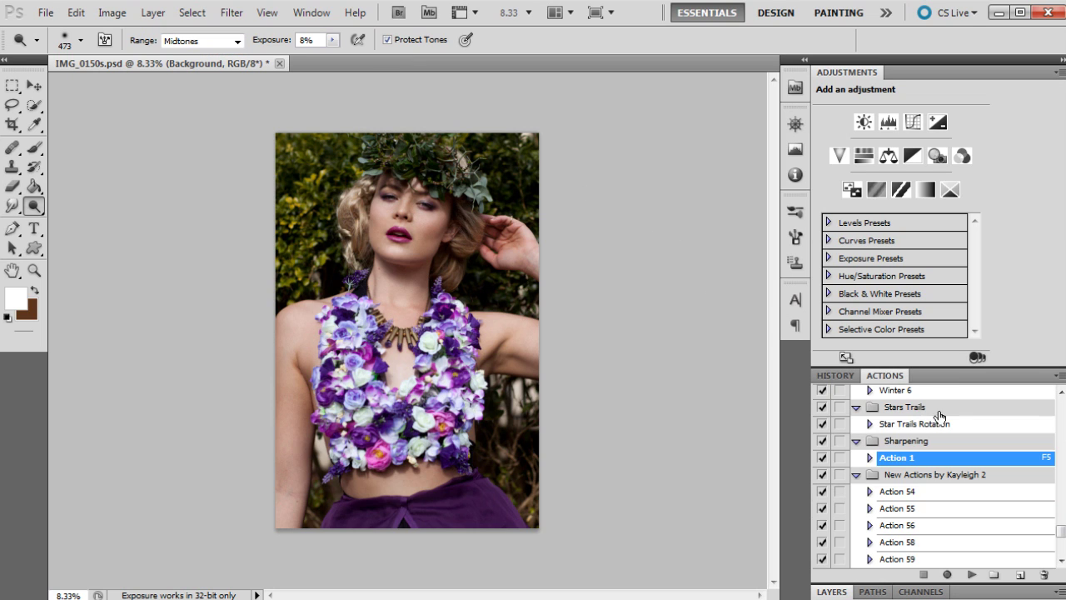
left_click(838, 375)
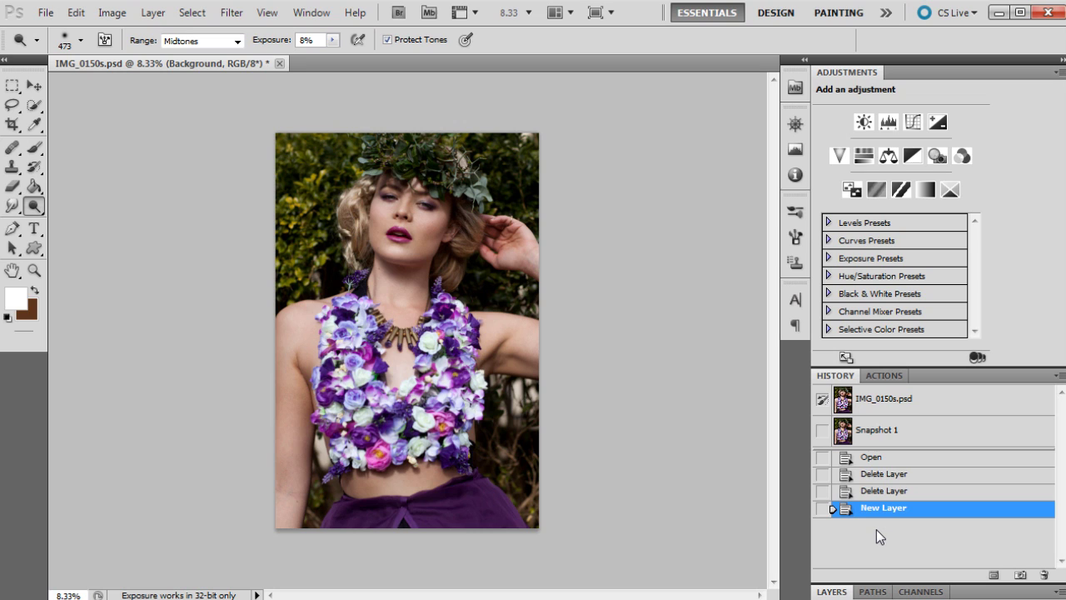
left_click(833, 590)
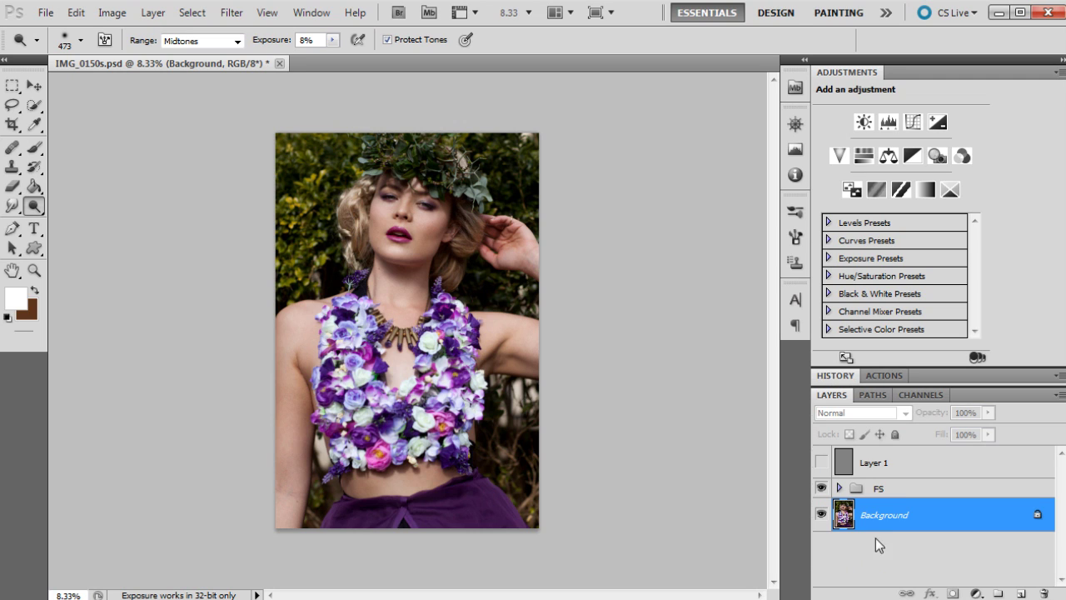
Step: Show the gray Layer 1 again and rename it DODGE
left_click(823, 463)
left_click(878, 463)
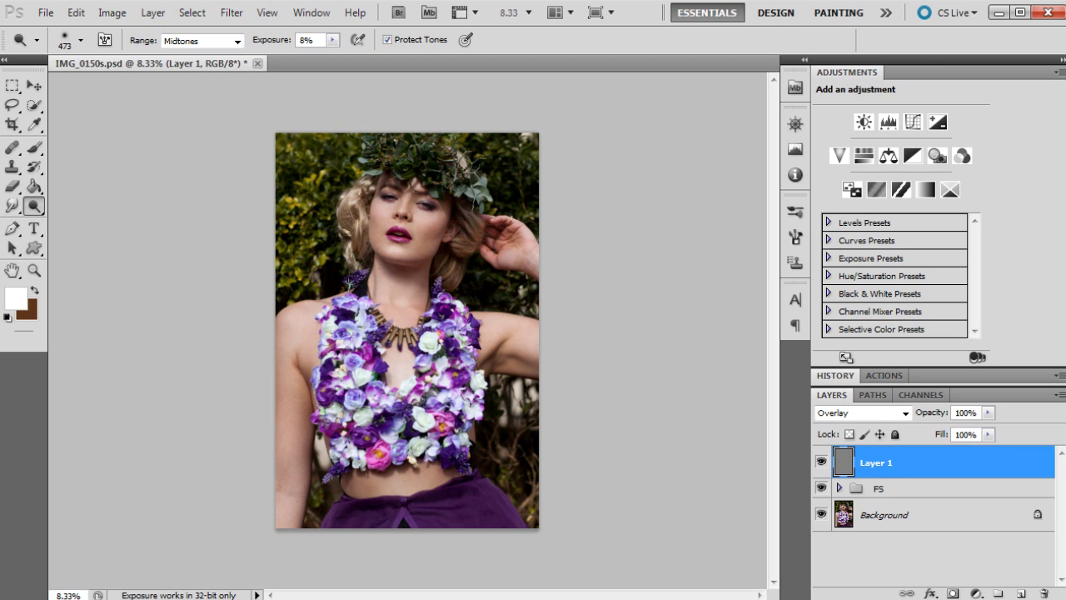
double_click(876, 462)
type("DODGE")
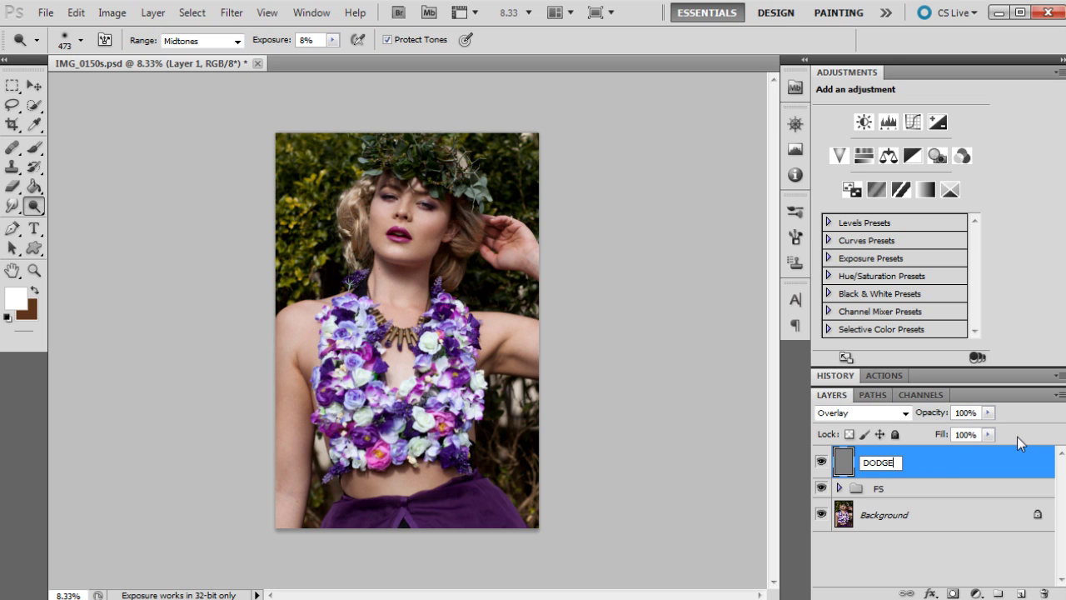
key("Return")
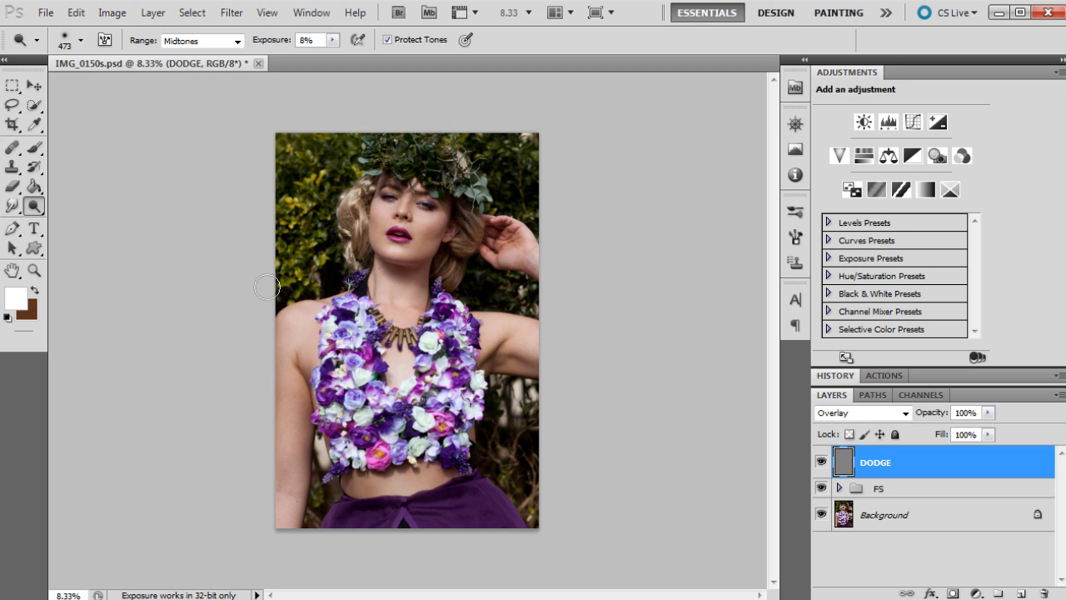
Step: Zoom in on the model's face
left_click(34, 270)
left_click_drag(420, 171, 442, 250)
left_click(439, 351)
scroll(383, 300, "down", 2)
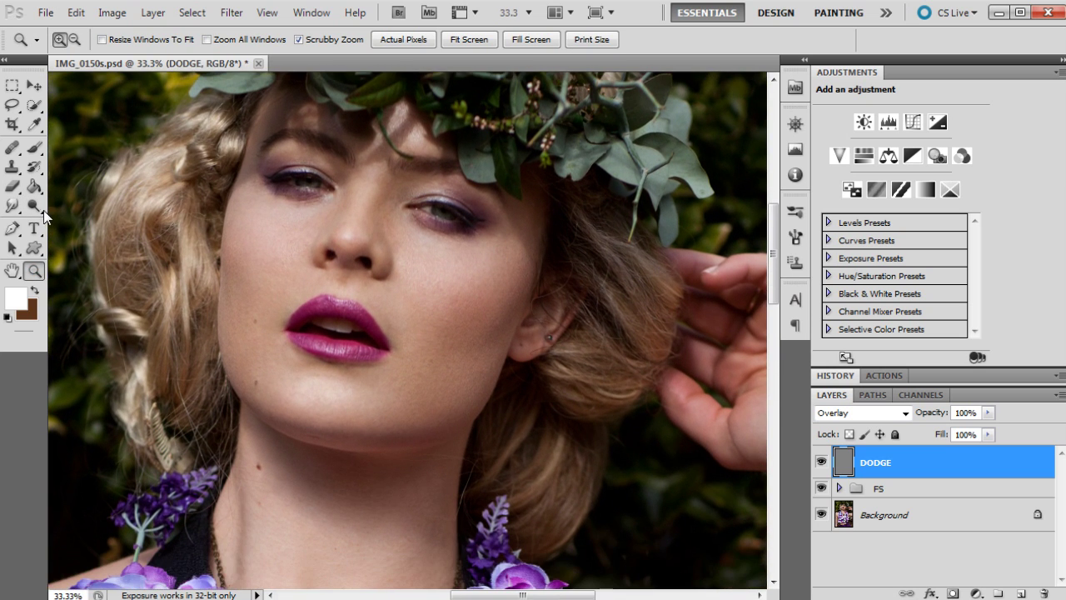
Step: Pick the Dodge tool, shrink its brush to 162 px, and settle the range on Midtones
left_click(34, 206)
left_click(81, 40)
key("bracketleft")
key("bracketleft")
key("bracketleft")
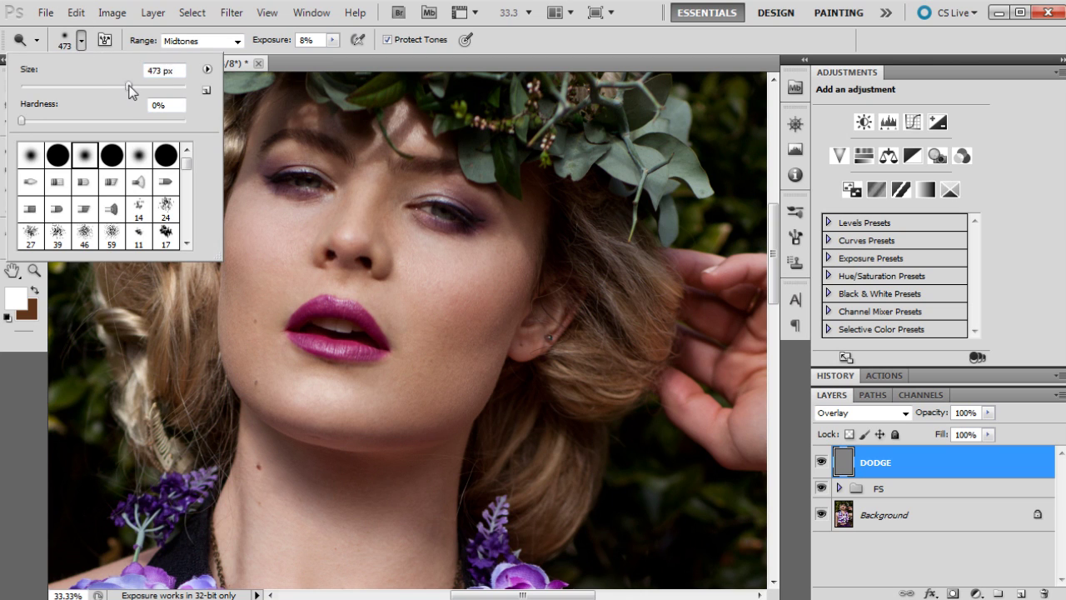
left_click(200, 41)
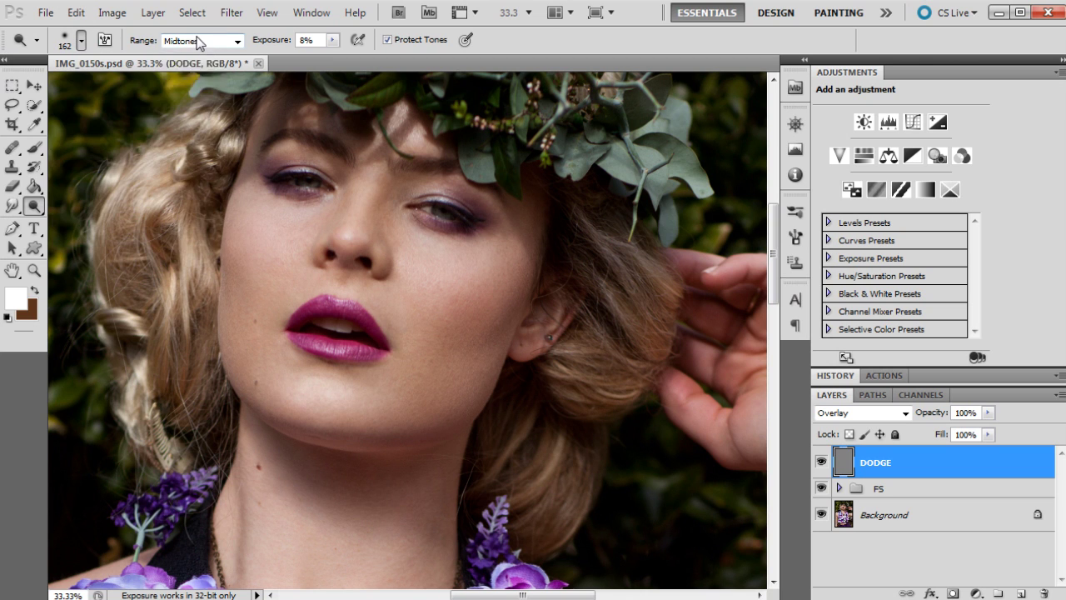
left_click(200, 41)
left_click(180, 83)
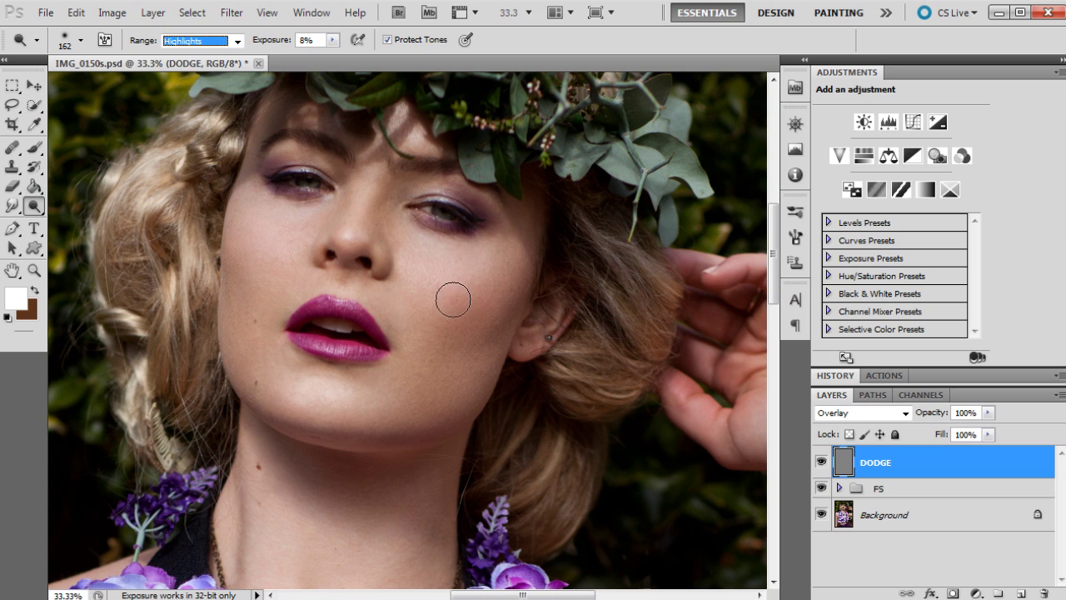
key("alt+shift+s")
key("alt+shift+m")
left_click(237, 40)
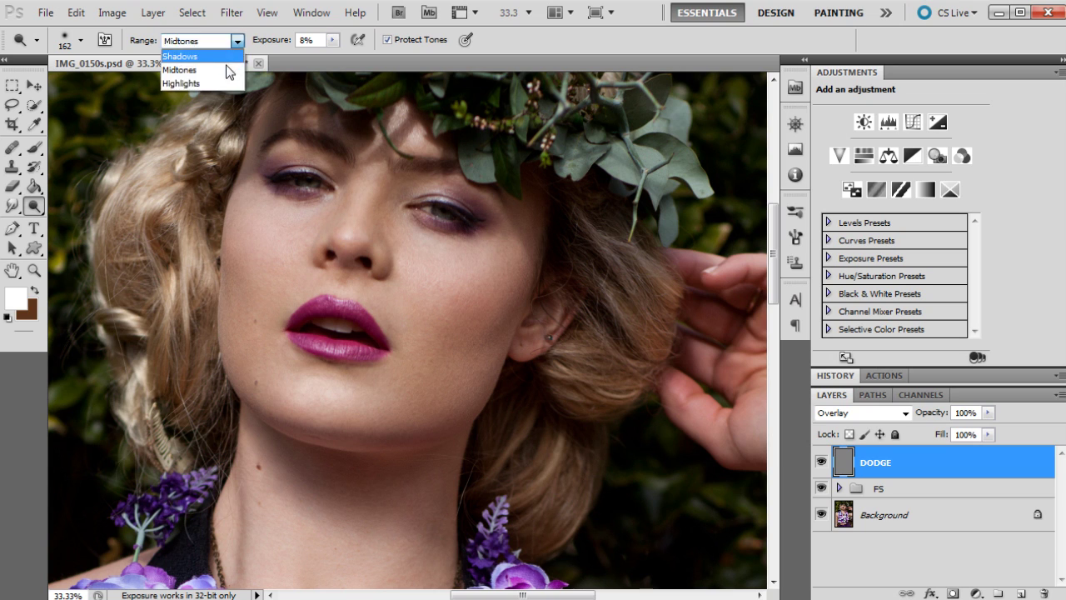
left_click(195, 67)
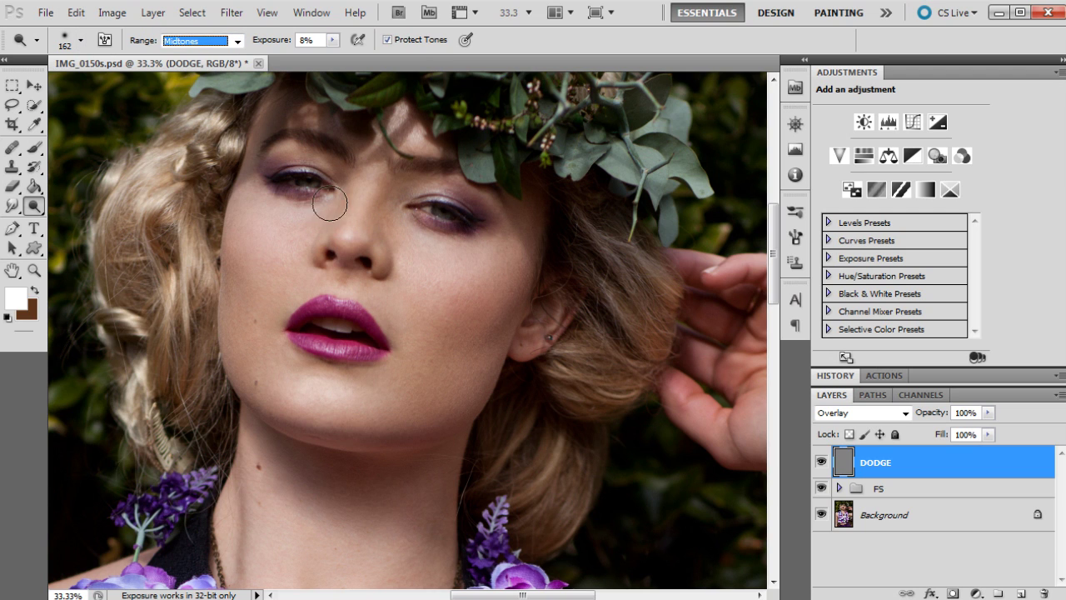
Step: Adjust the Dodge brush size, ending at 201 px
left_click(81, 41)
scroll(98, 67, "up", 14)
key("Return")
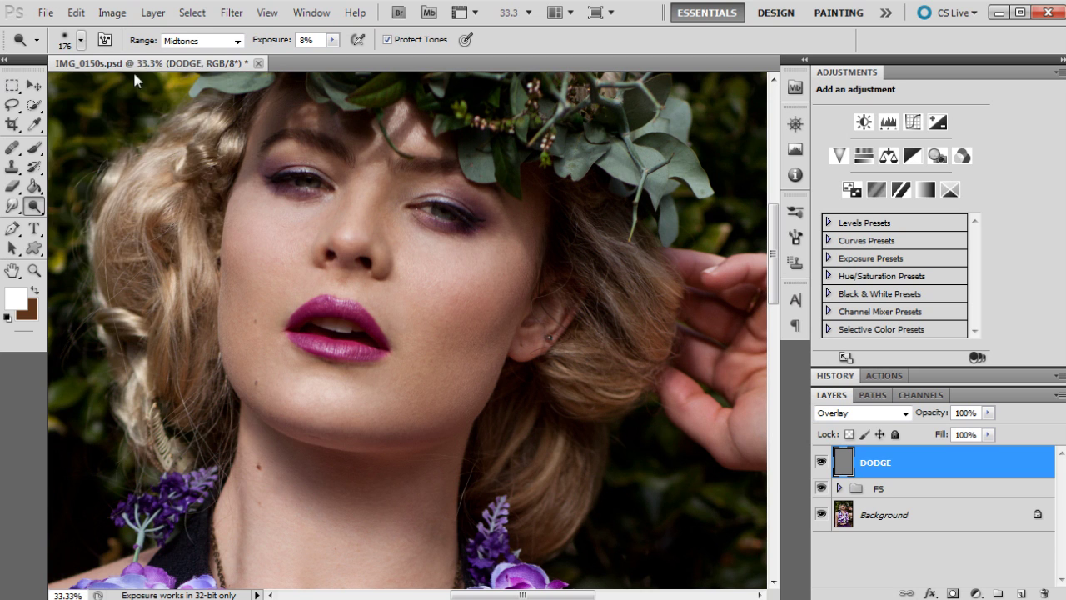
scroll(732, 262, "up", 3)
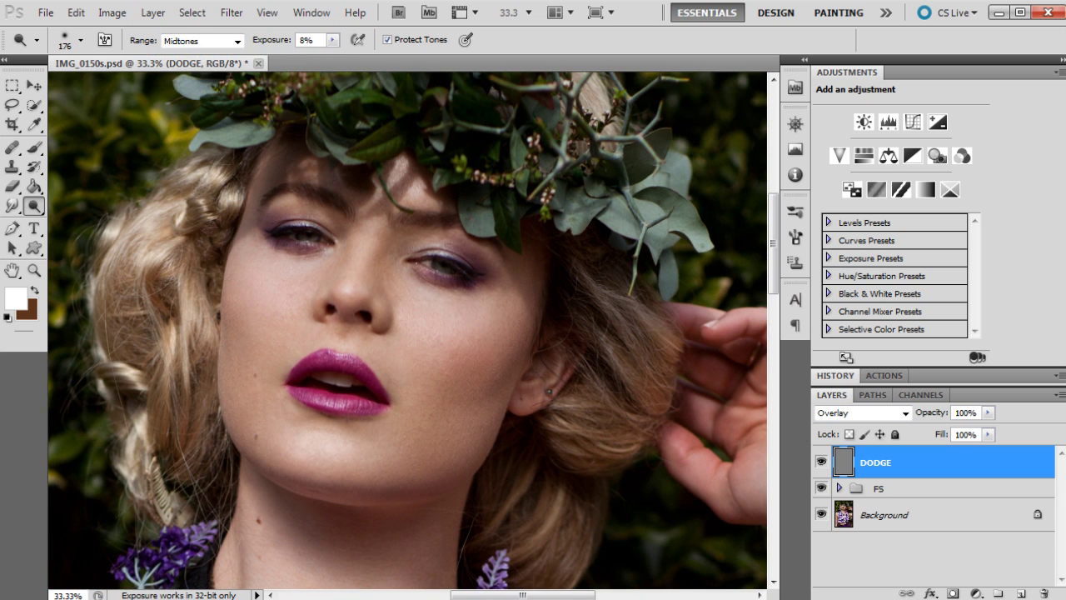
left_click(81, 41)
left_click_drag(135, 85, 148, 86)
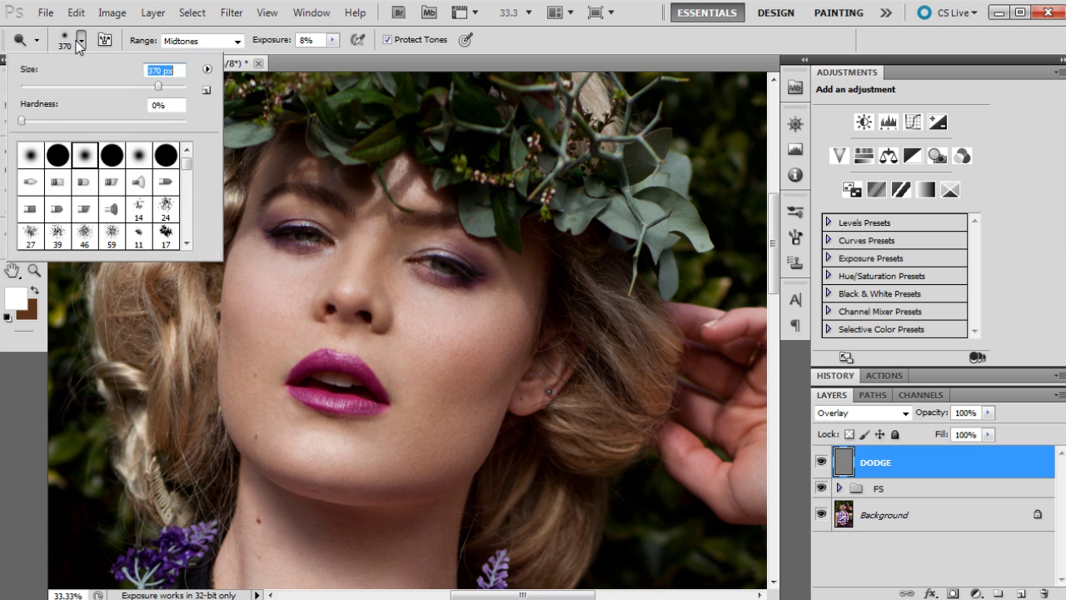
key("Return")
left_click(80, 41)
left_click_drag(148, 85, 145, 86)
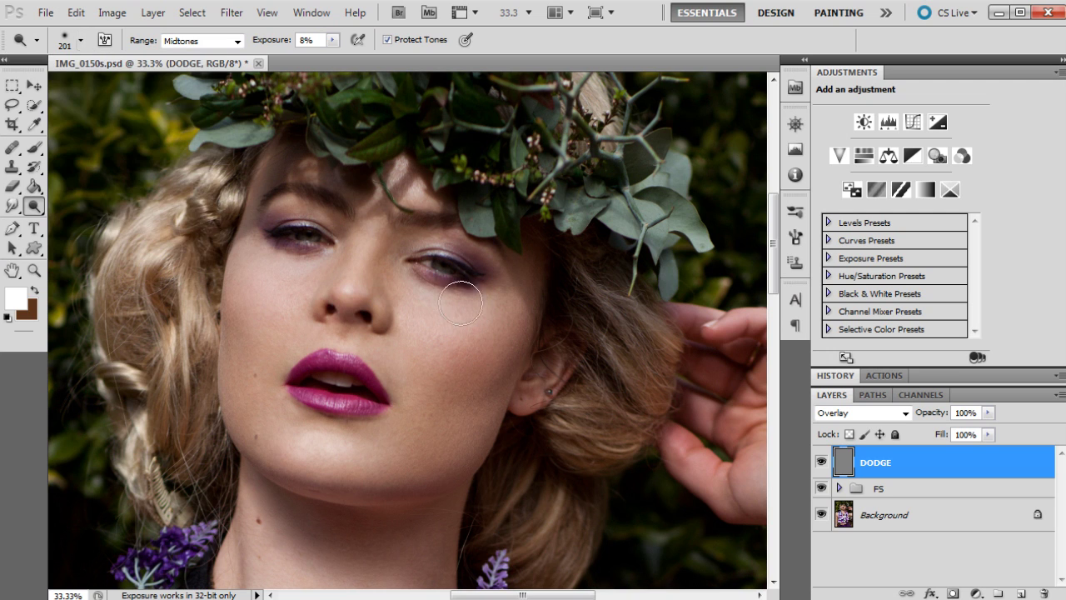
key("Return")
Step: Dodge the shadow under the eye on the DODGE layer
mouse_move(420, 321)
left_mouse_down()
mouse_move(492, 297)
mouse_move(423, 359)
mouse_move(426, 308)
mouse_move(428, 361)
mouse_move(394, 333)
left_mouse_up()
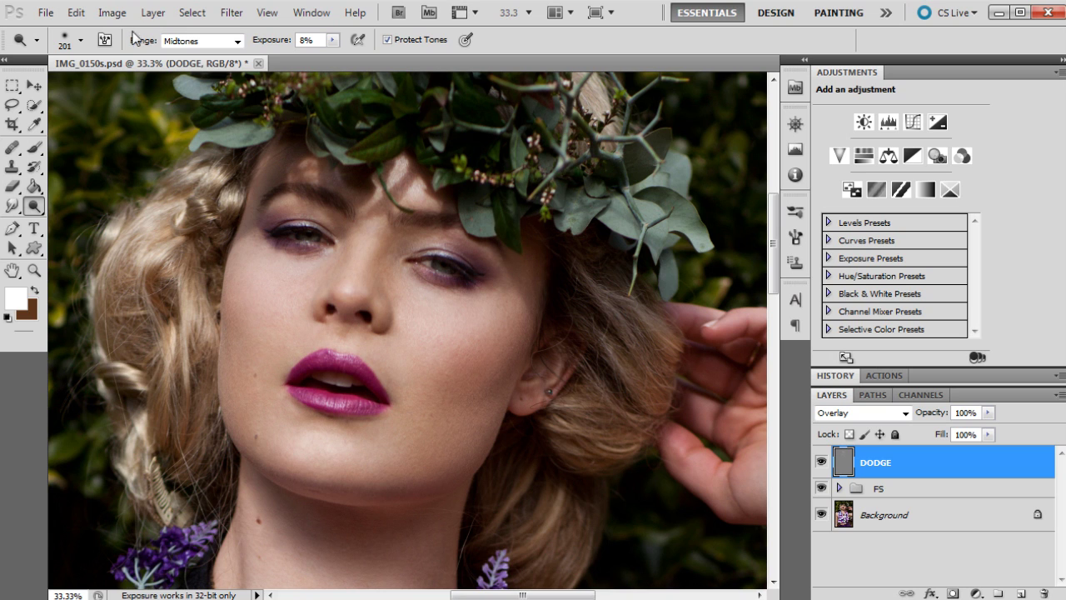
Step: Toggle the dodge range between Midtones and Shadows, then bring up the Zoom tool's canvas menu
left_click(197, 47)
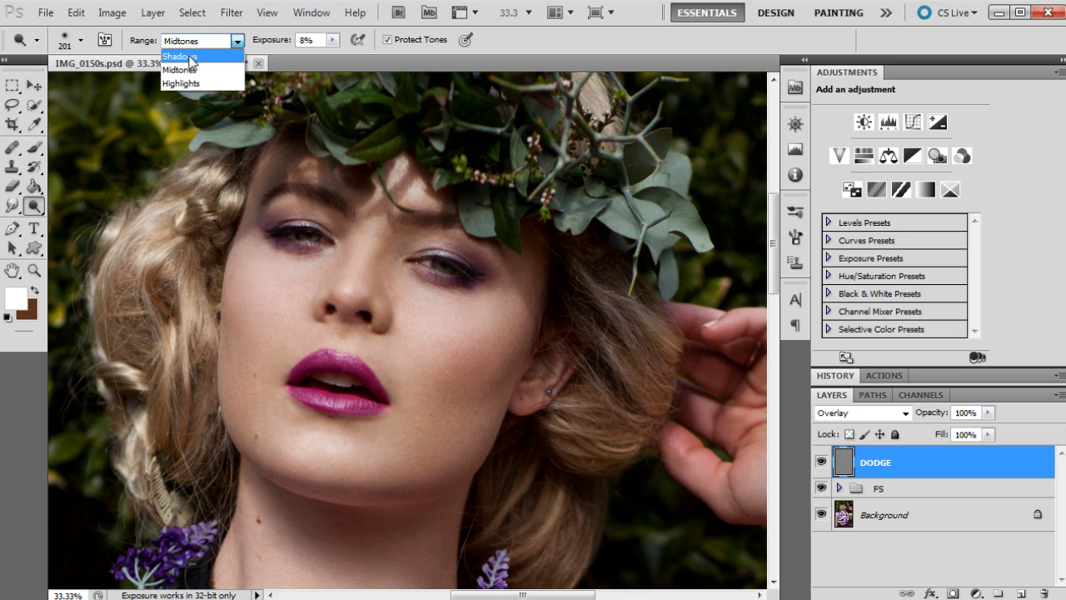
left_click(190, 71)
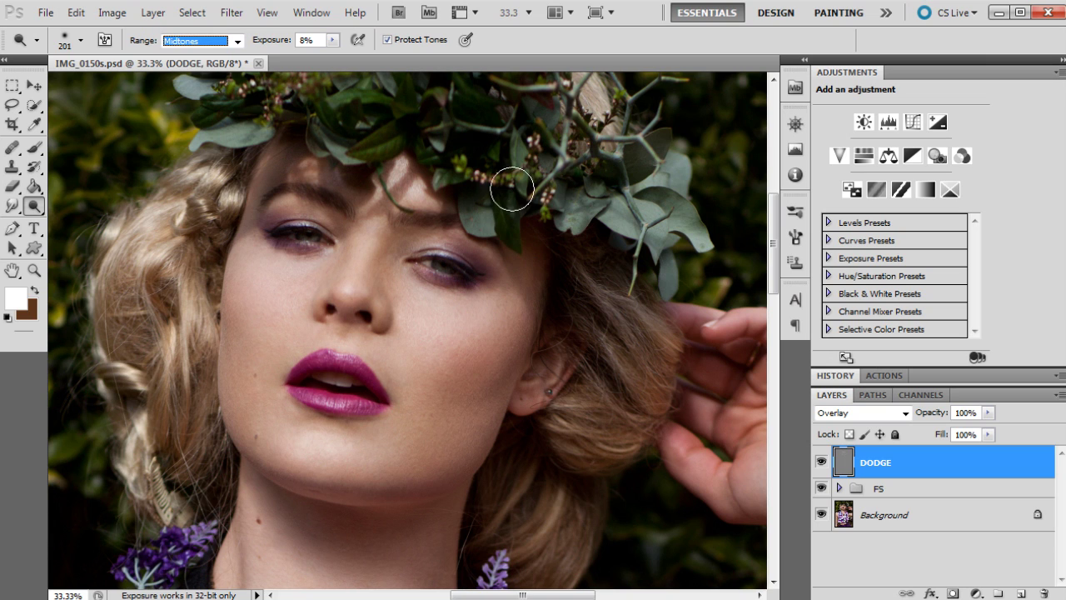
key("alt+shift+s")
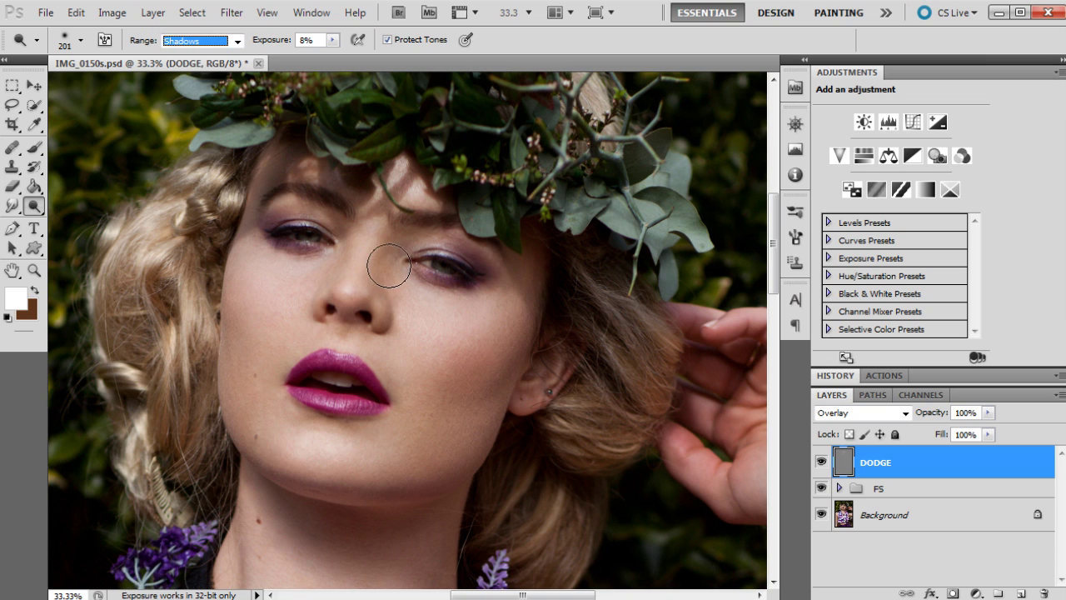
left_click(200, 40)
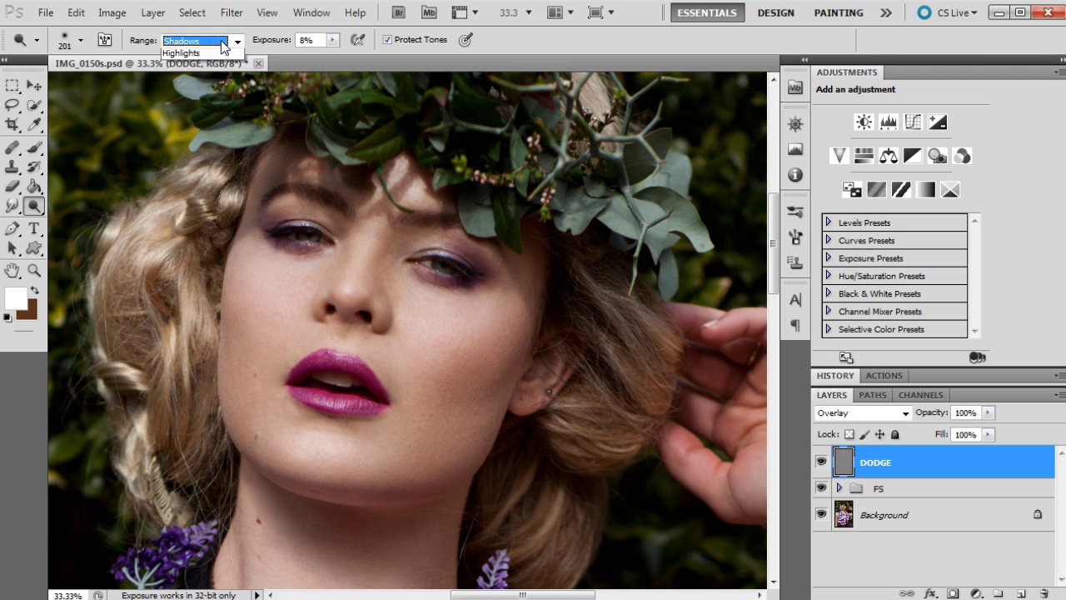
left_click(196, 64)
key("alt+shift+s")
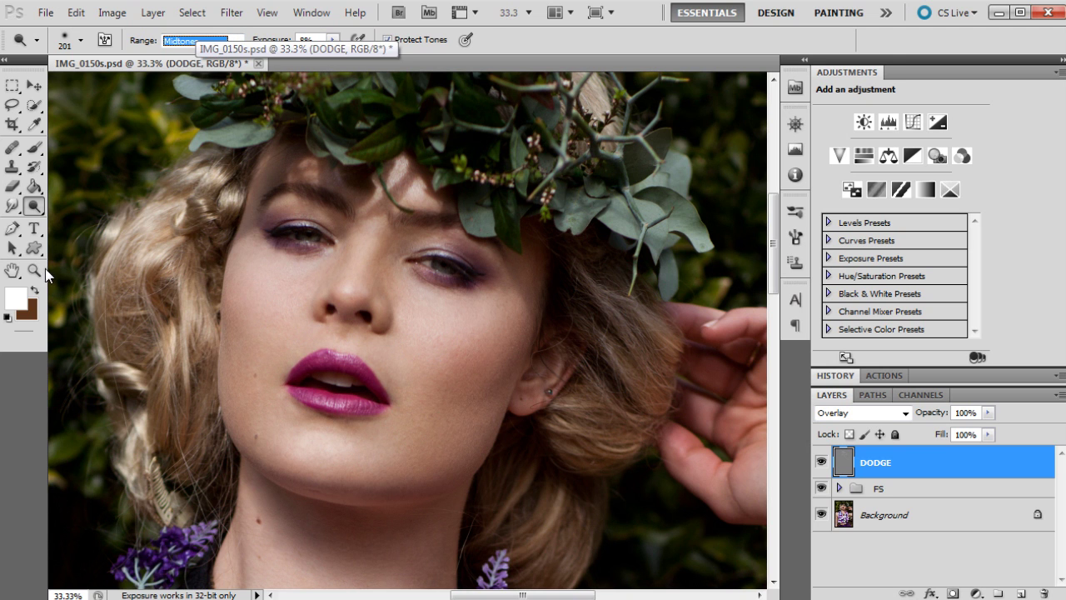
left_click(35, 270)
right_click(423, 249)
Step: Fit the portrait on screen, set the Dodge brush to 473 px, and zoom back onto the face
left_click(433, 295)
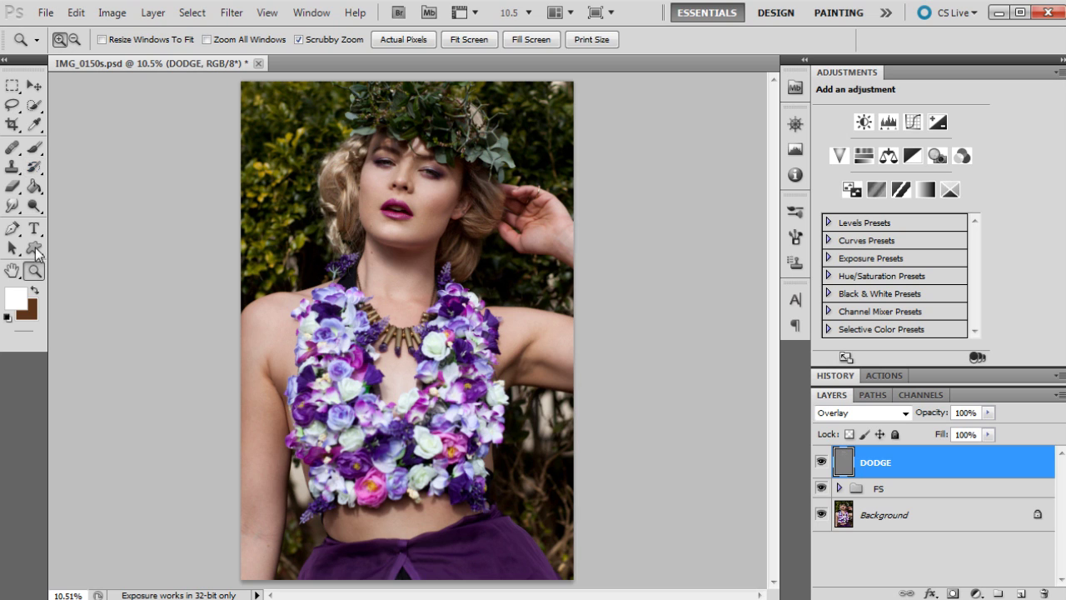
left_click(34, 205)
left_click(81, 40)
left_click_drag(144, 86, 174, 88)
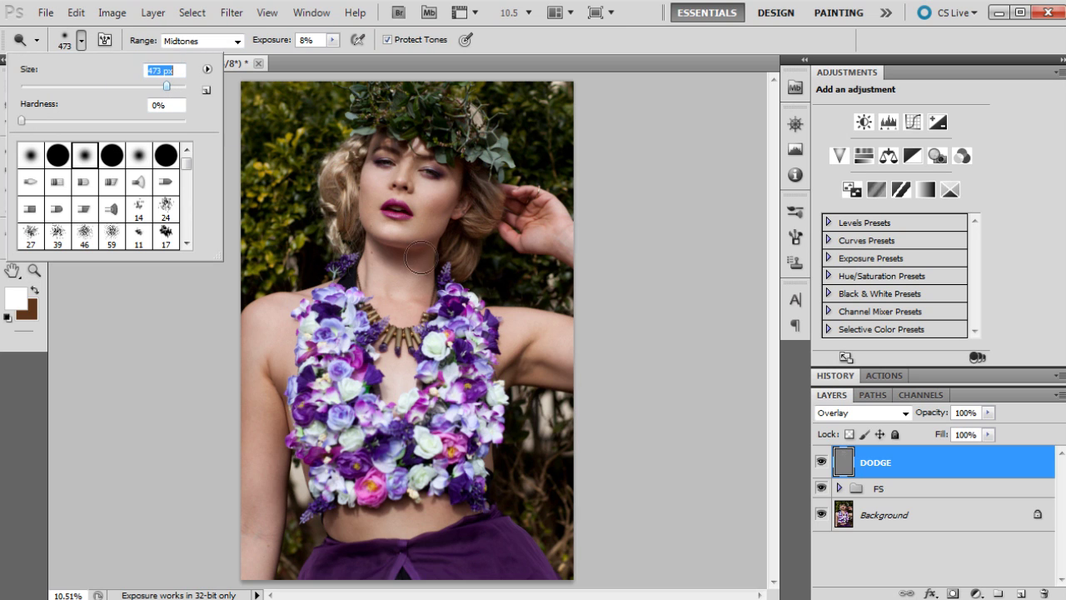
key("Return")
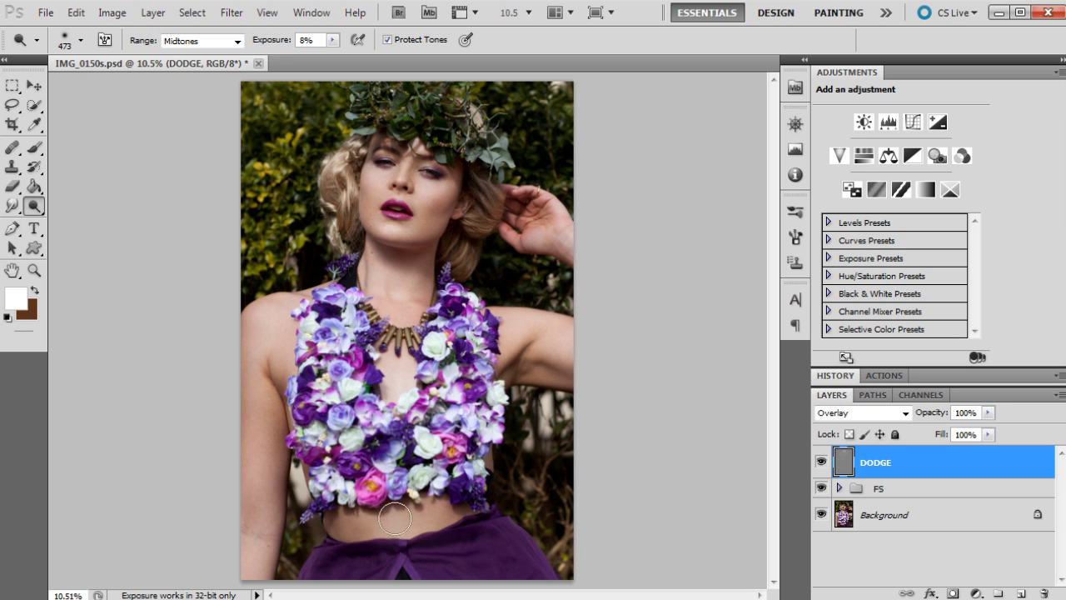
key("z")
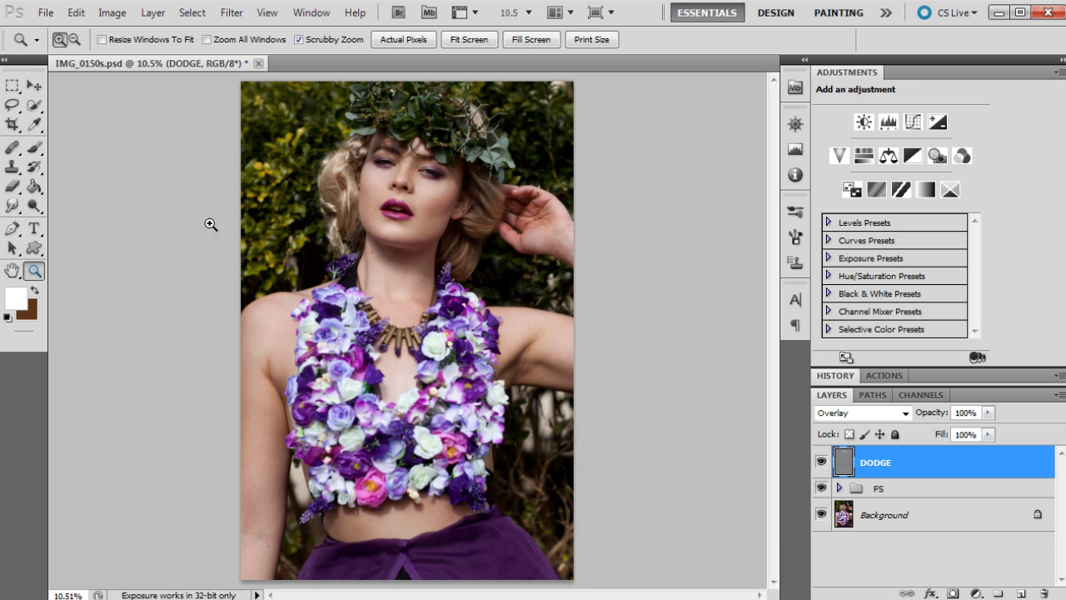
left_click(426, 143)
Step: Limit dodging to Highlights and shrink the brush to 170 px, then 75 px
left_click(35, 206)
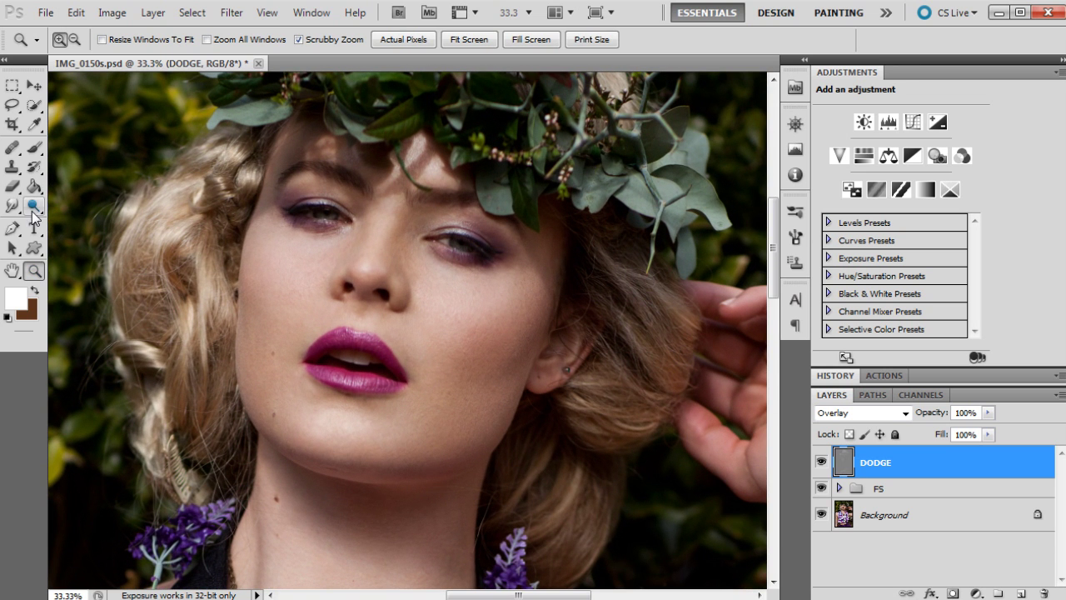
left_click(177, 41)
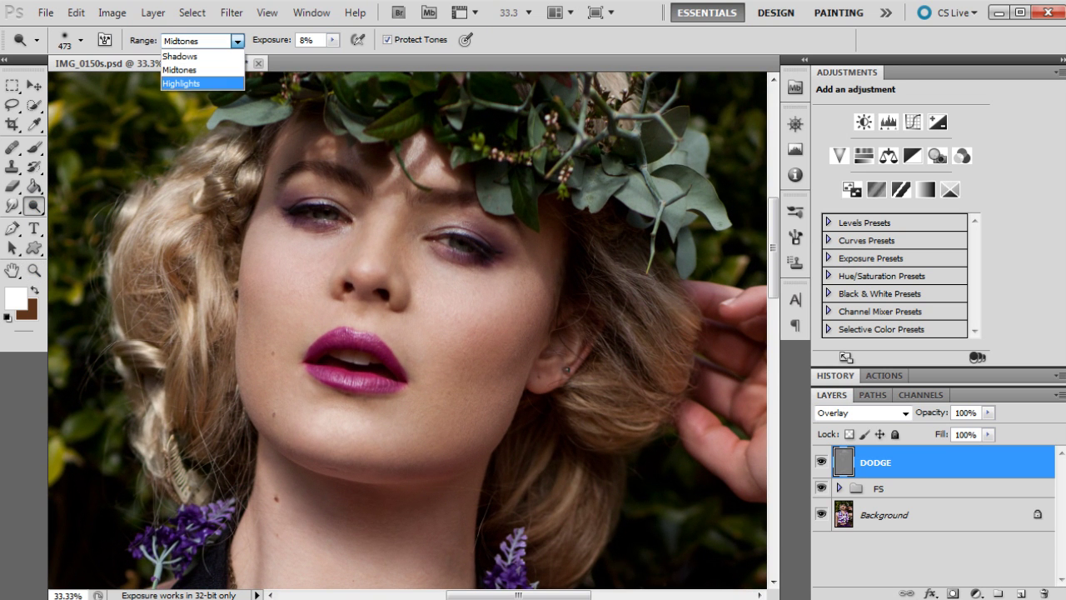
left_click(181, 84)
left_click(81, 40)
left_click_drag(138, 86, 132, 86)
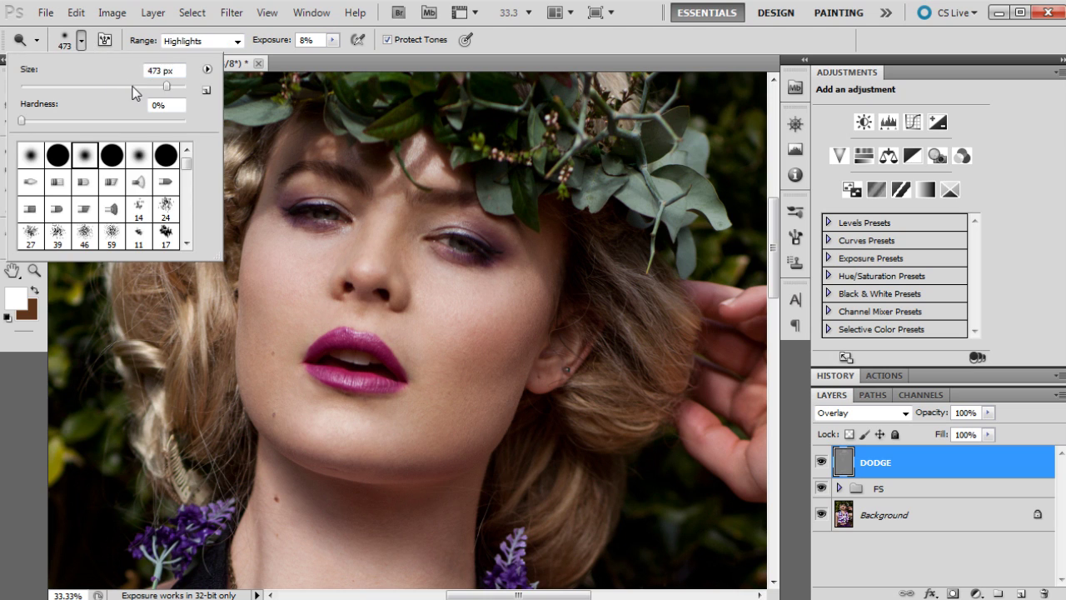
left_click(77, 42)
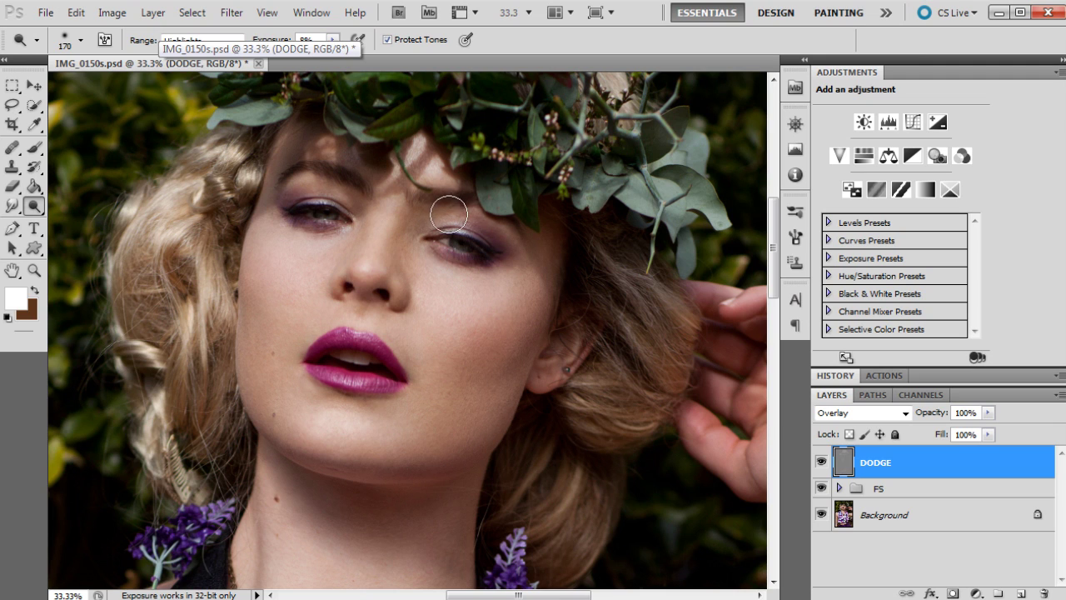
key("bracketleft")
key("bracketleft")
key("bracketleft")
key("bracketleft")
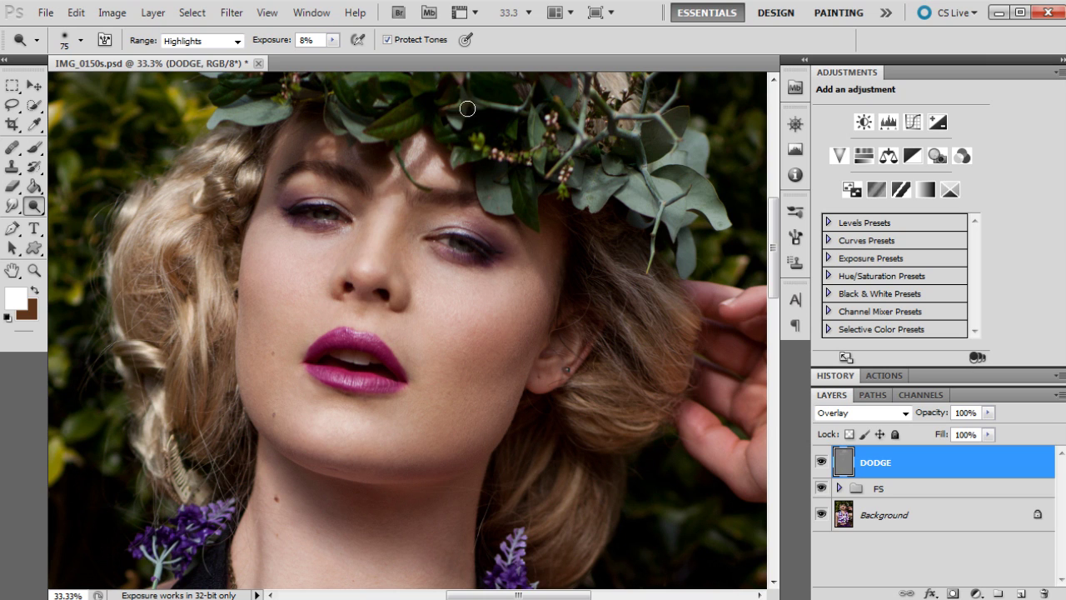
Step: Resize the Dodge brush to 141 px, then 34 px for finer highlight work
left_click(80, 42)
left_click_drag(84, 85, 125, 90)
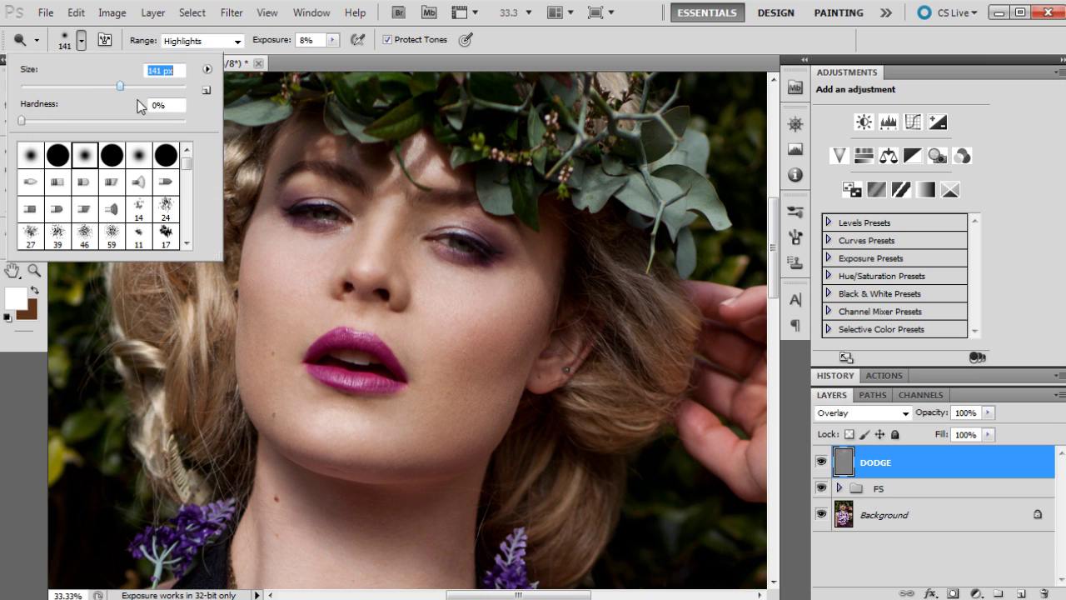
left_click(538, 271)
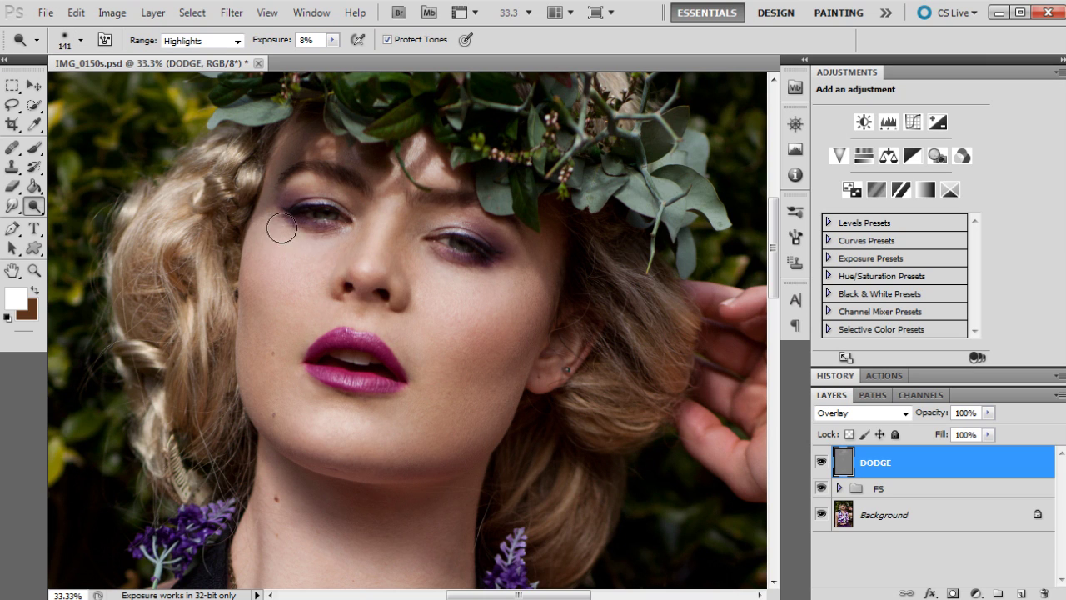
left_click(80, 40)
left_click_drag(125, 88, 55, 87)
left_click(314, 340)
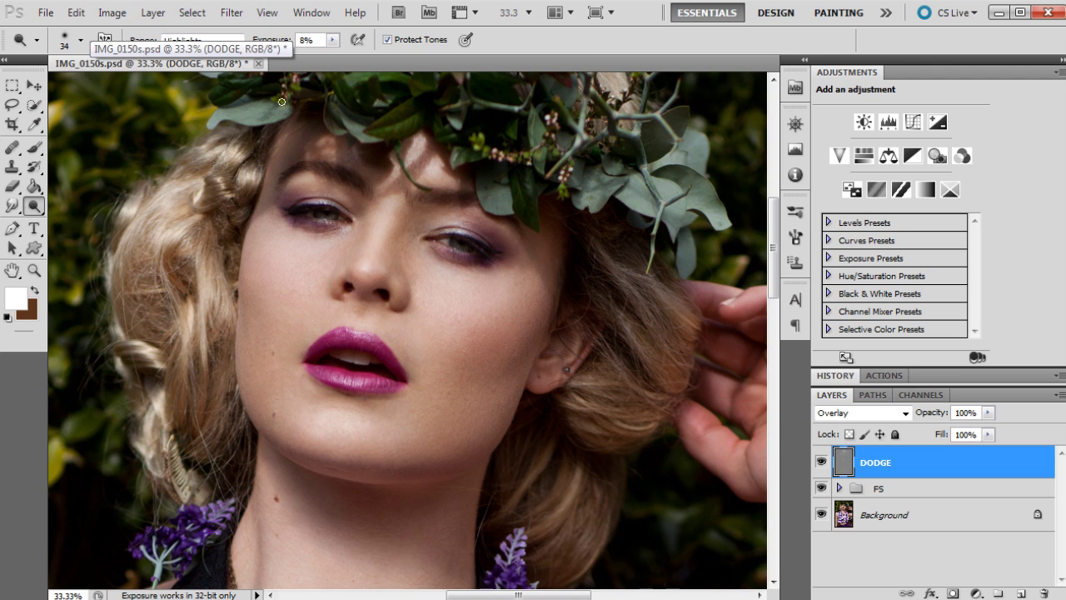
Step: Set the Dodge brush to 100 px by typing the size
scroll(399, 196, "up", 2)
left_click(80, 40)
type("100")
key("Return")
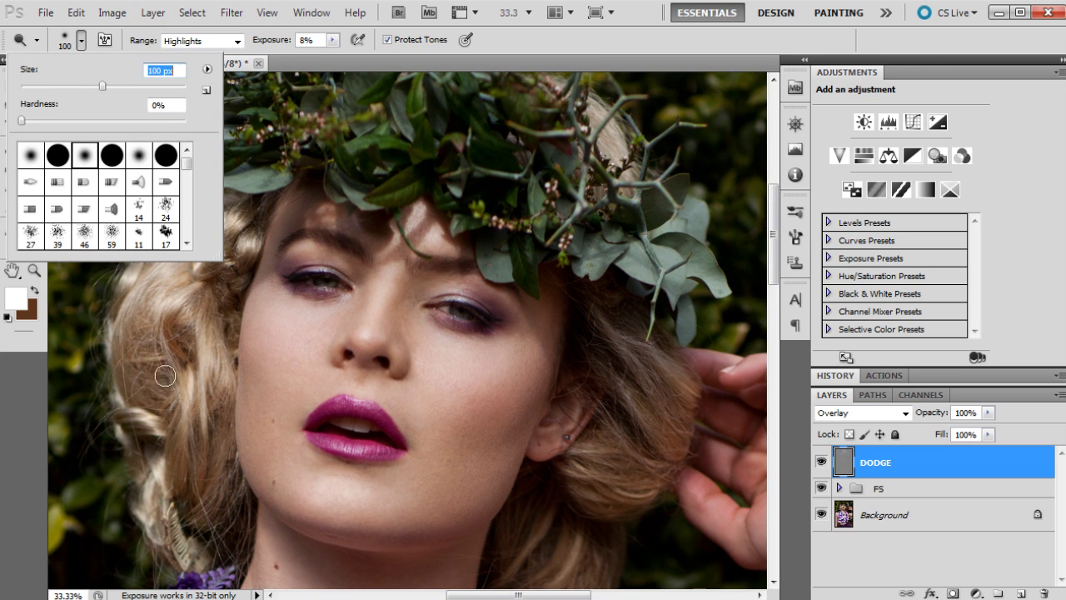
left_click(82, 40)
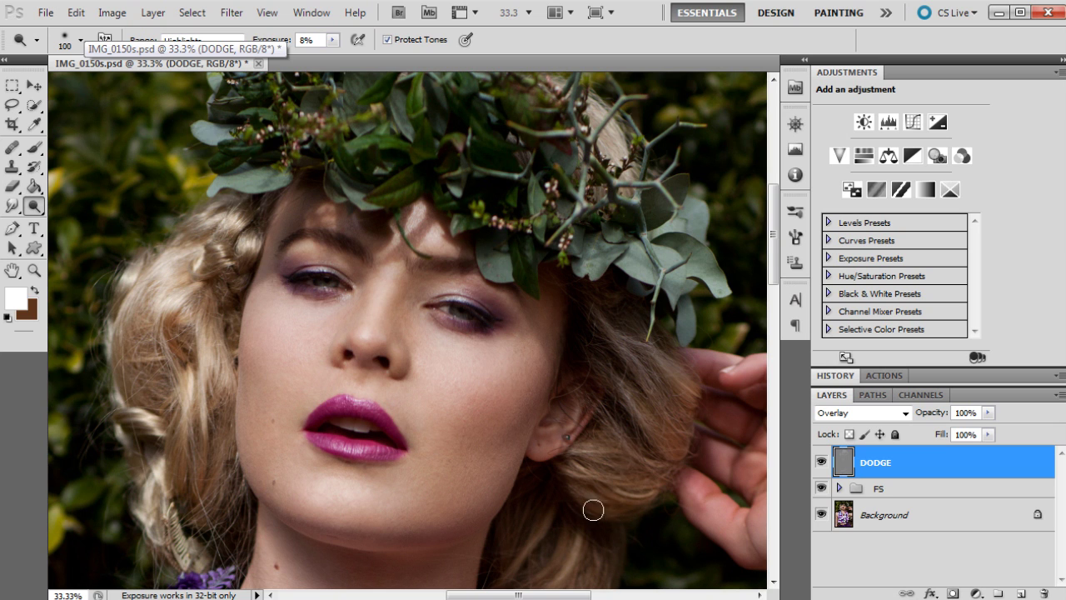
scroll(663, 377, "down", 2)
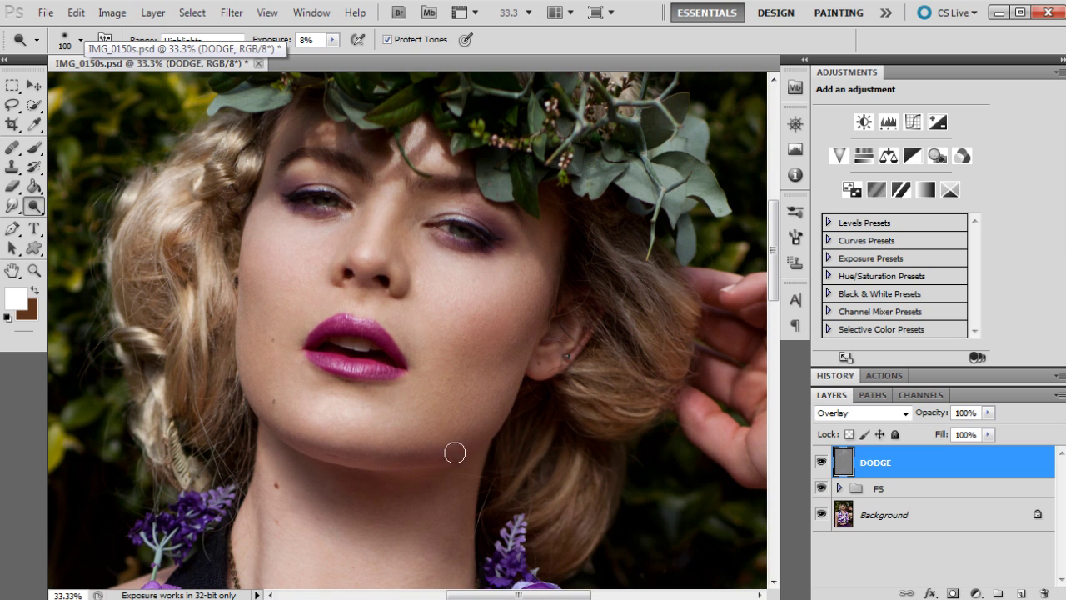
scroll(475, 386, "up", 2)
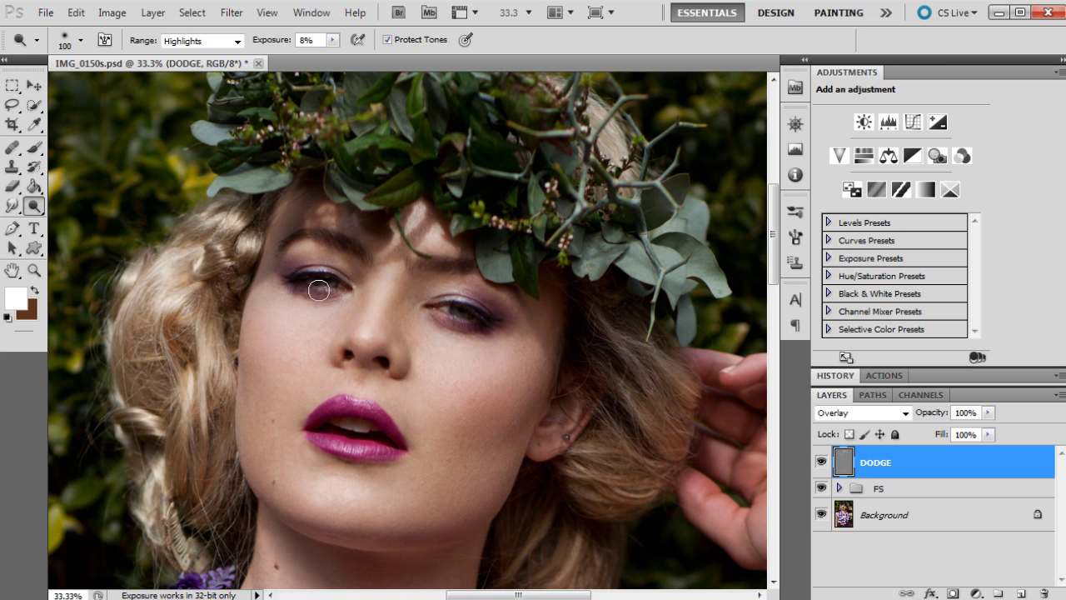
left_click(34, 270)
Step: Zoom closer on the eyes and dodge with a 26 px brush on Midtones
left_click(353, 282)
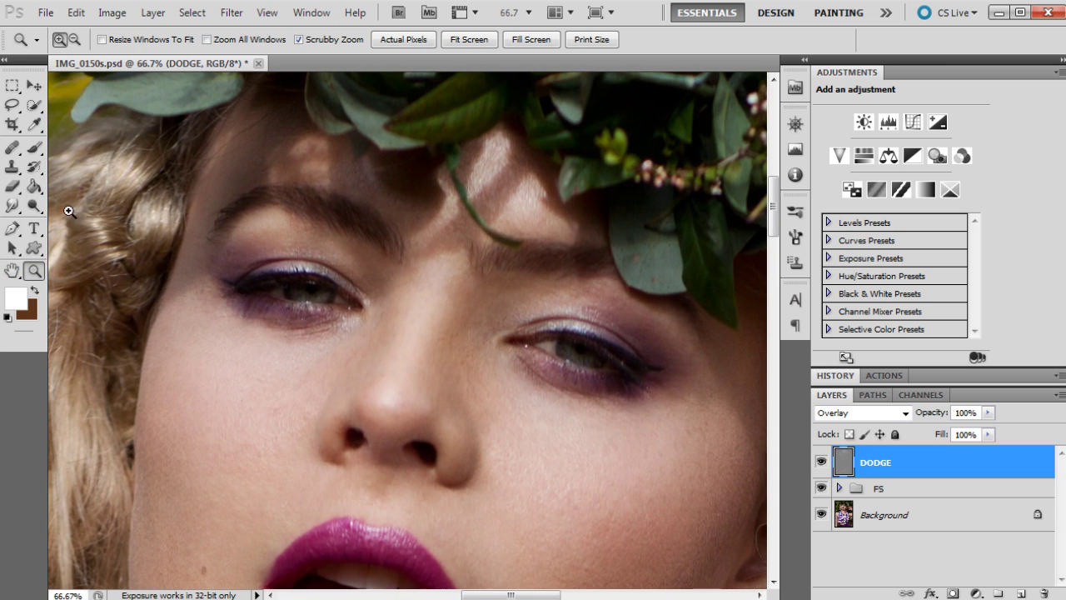
key("o")
left_click(196, 40)
left_click(178, 67)
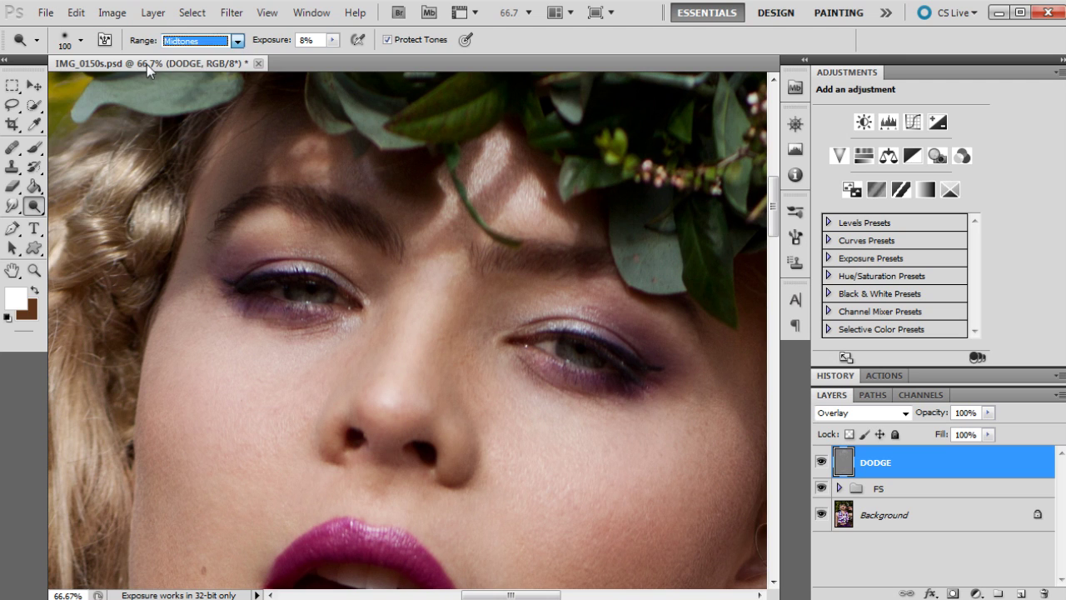
left_click(80, 40)
left_click_drag(41, 88, 34, 88)
left_click(344, 298)
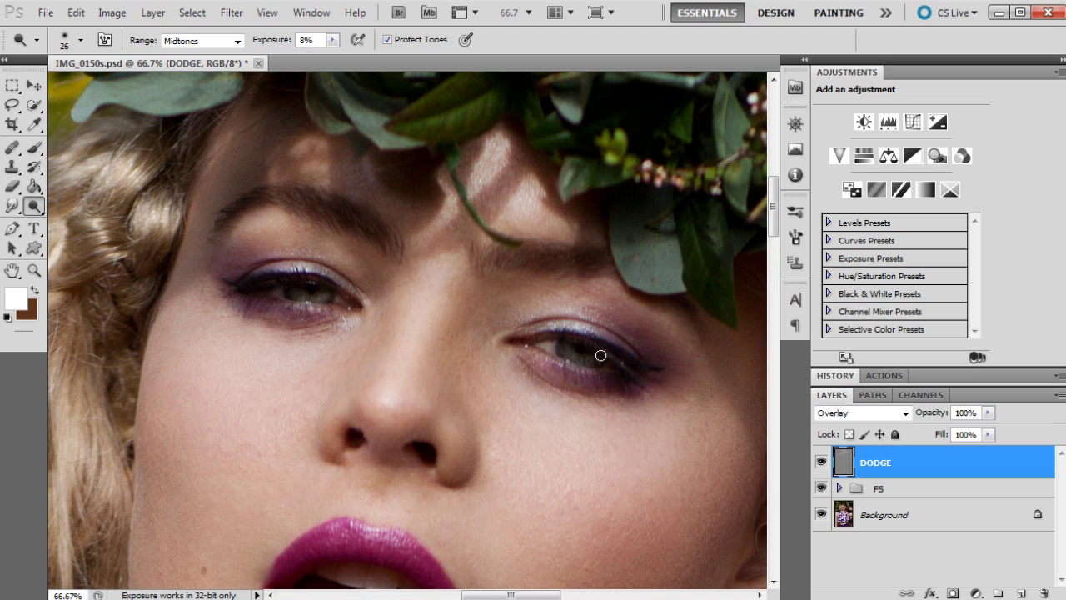
Step: Switch the dodge range to Highlights and fit the whole image on screen
left_click(200, 41)
left_click(178, 83)
left_click(34, 270)
right_click(449, 254)
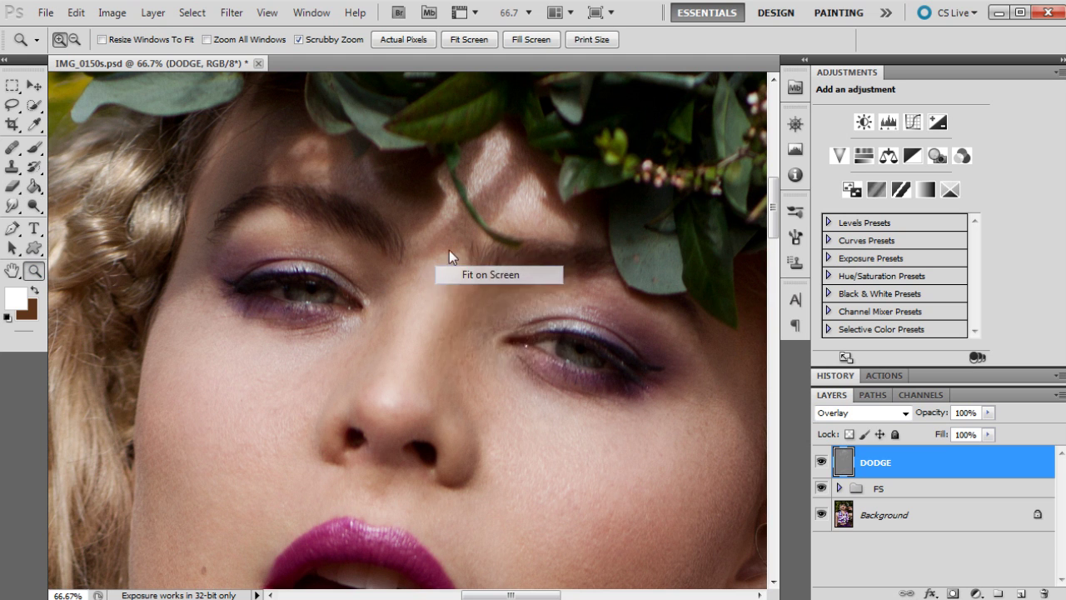
left_click(467, 271)
Step: Create a layer named BURN in Overlay mode, filled with 50% gray, above DODGE
left_click(448, 143)
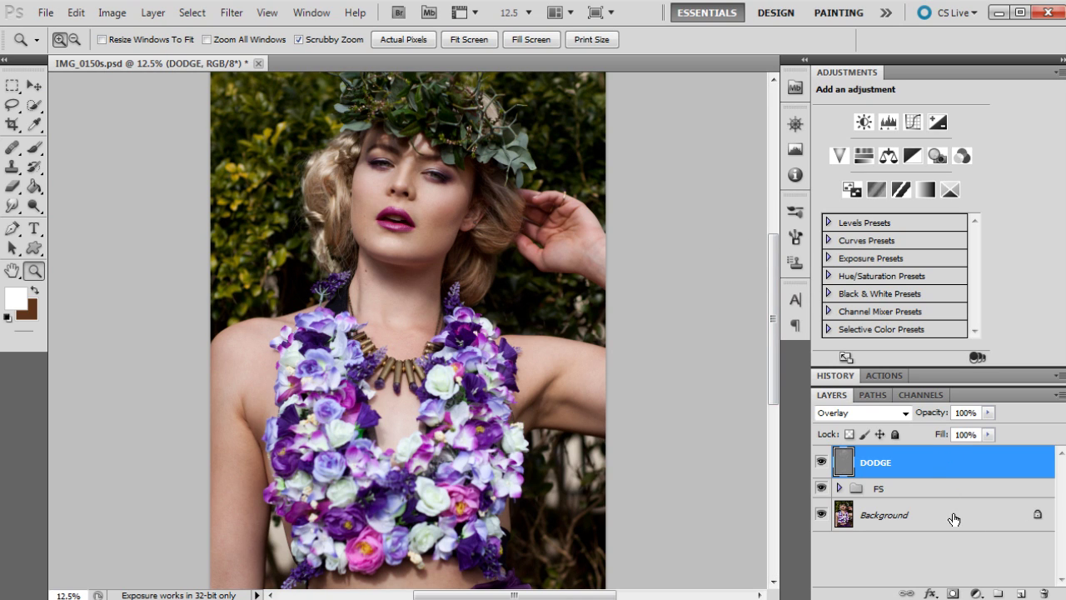
left_click(1019, 593, "alt")
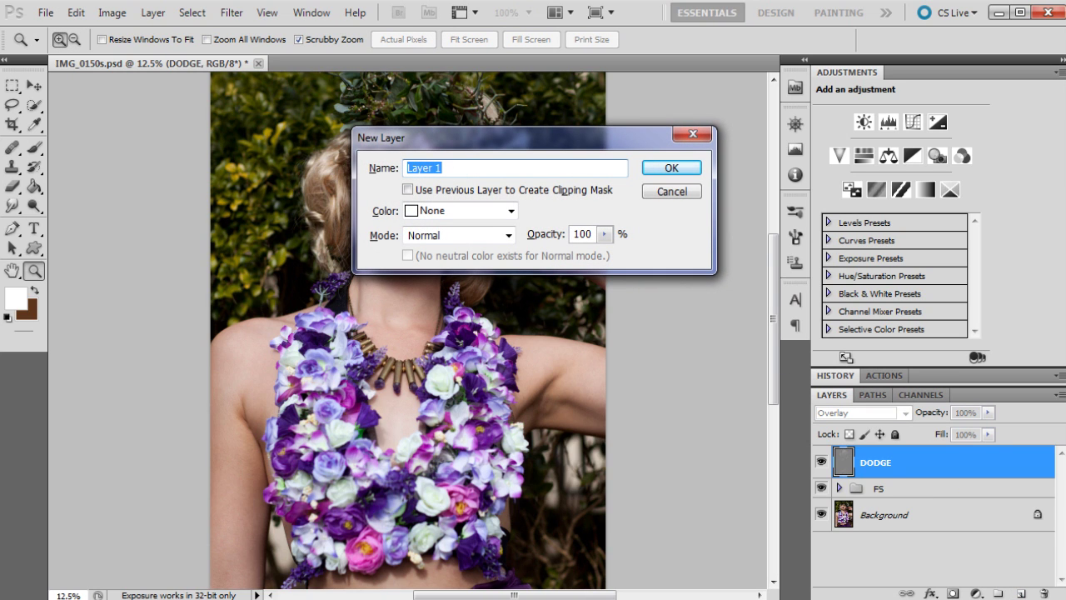
type("BURN")
left_click(503, 236)
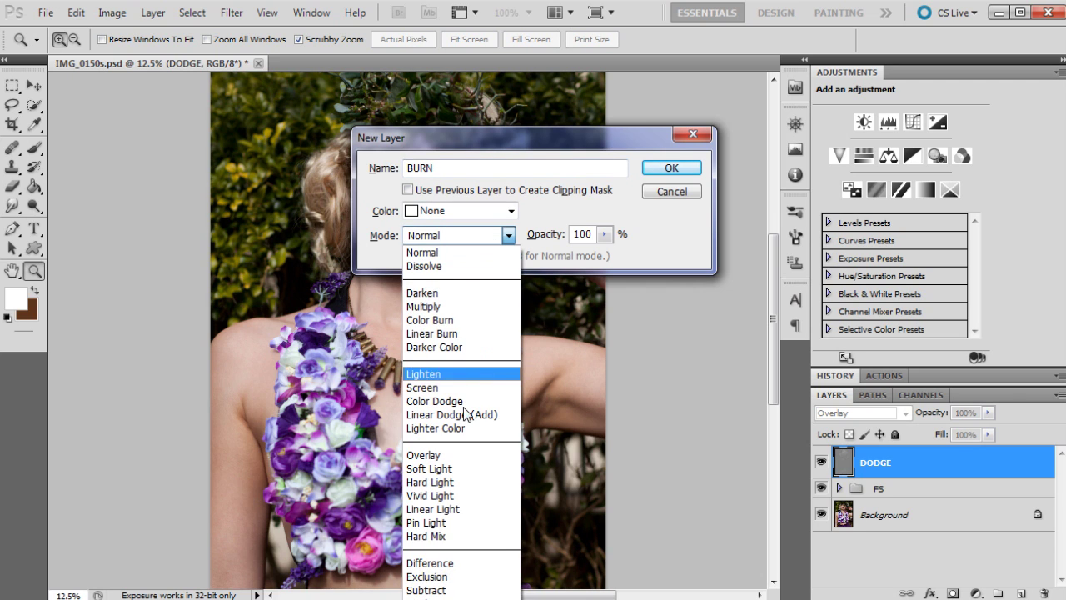
left_click(433, 450)
left_click(407, 256)
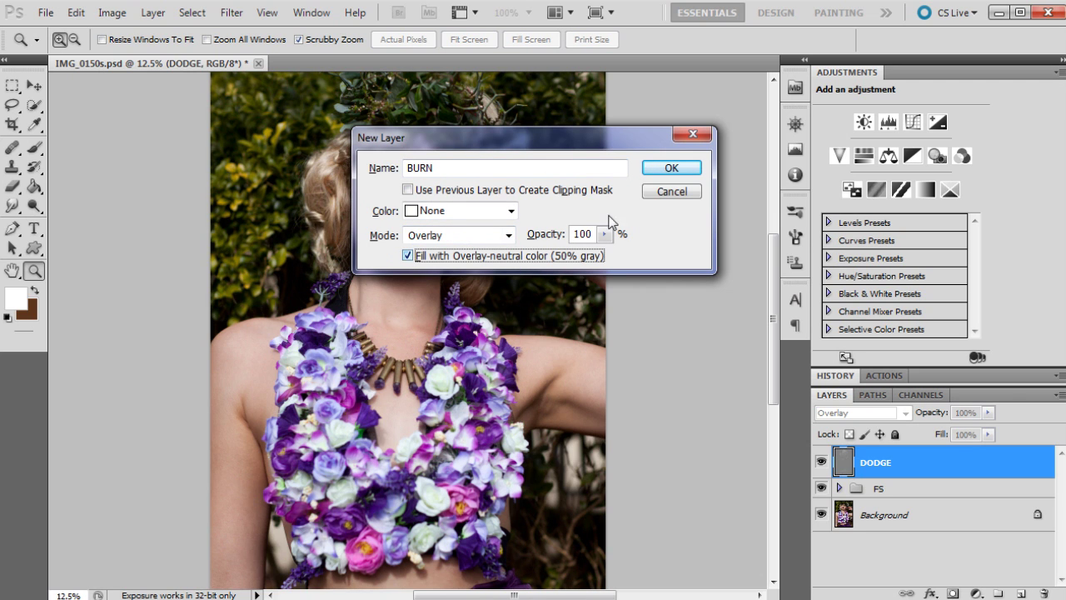
left_click(671, 167)
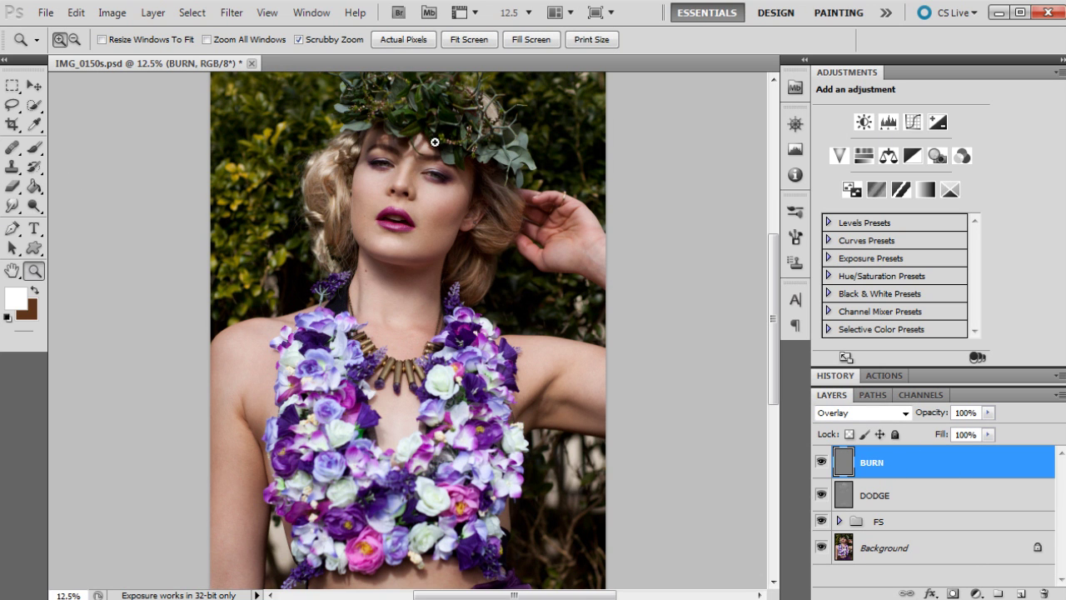
Step: Switch to the Burn tool and enlarge its brush to 73 px
left_click(434, 142)
left_click(33, 205)
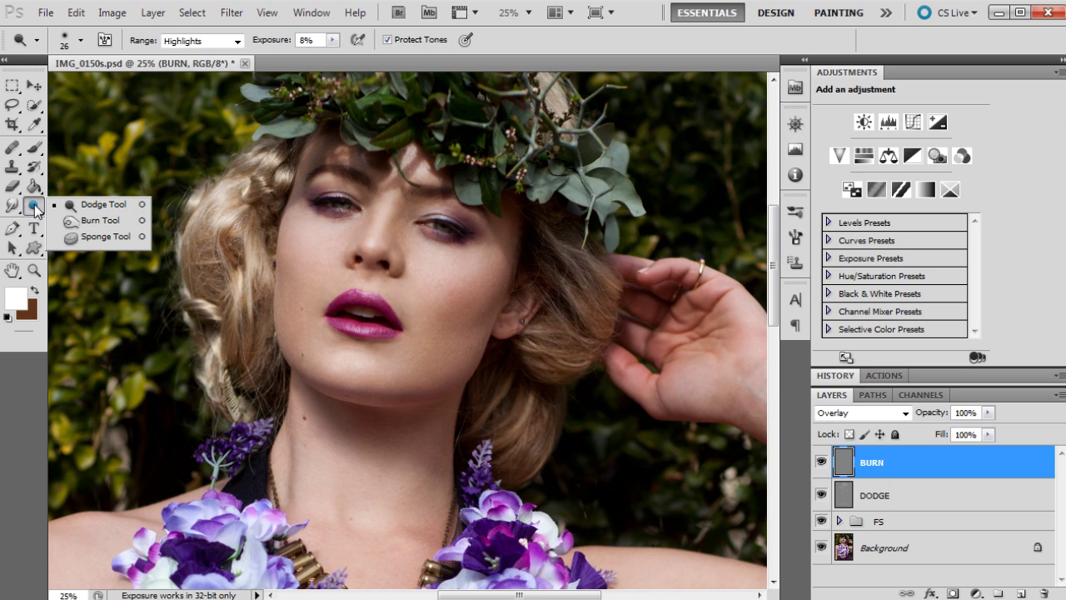
left_click(85, 221)
left_click(81, 40)
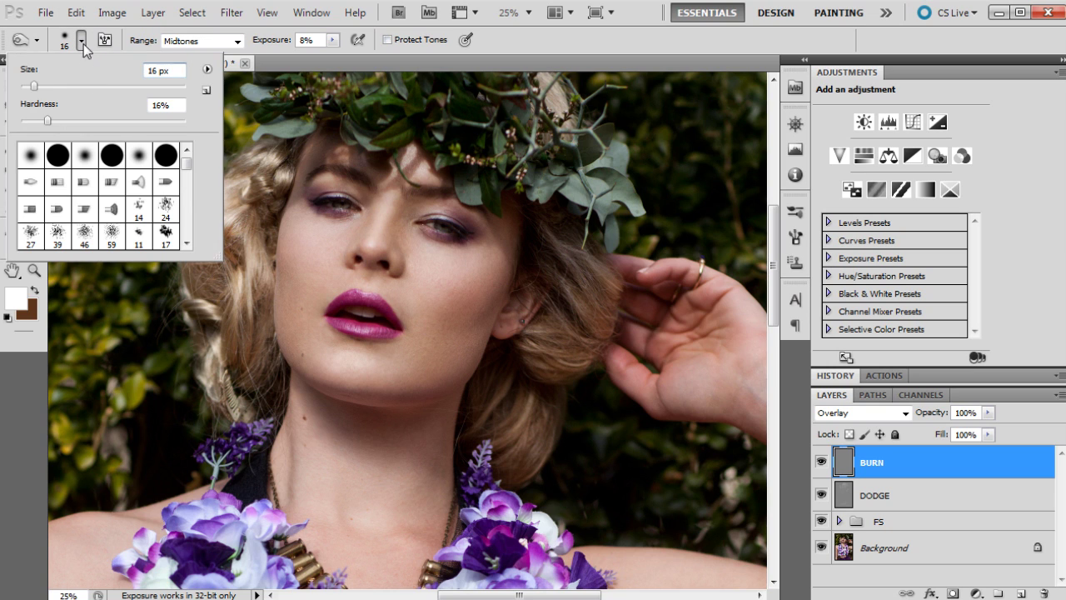
left_click(66, 87)
left_click(83, 86)
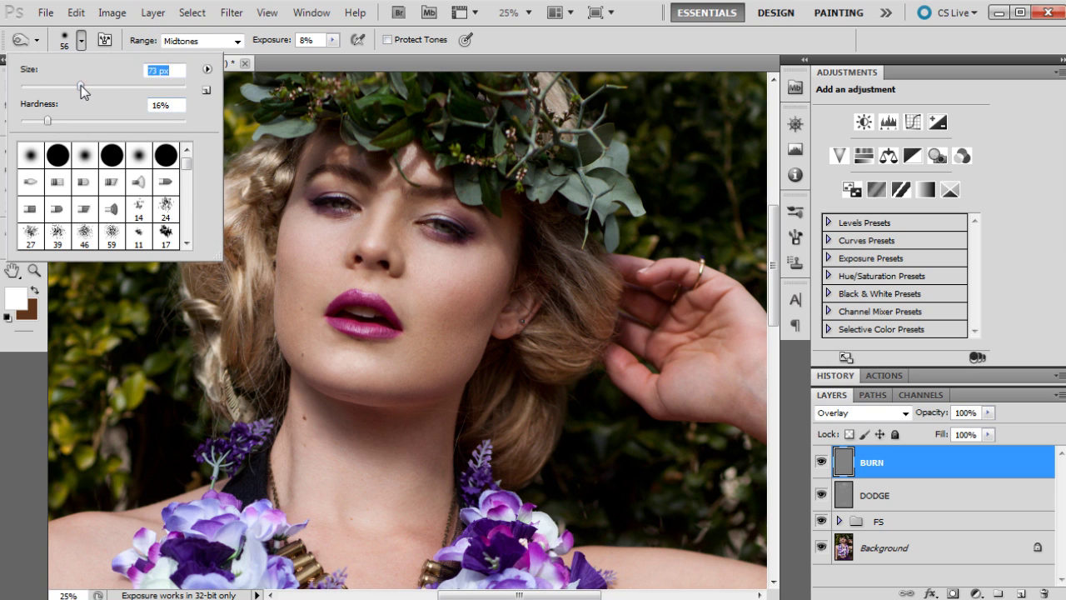
key("Return")
Step: Enlarge the burn brush to 170 px, darken the hair around the face, and zoom to 50%
left_click(80, 40)
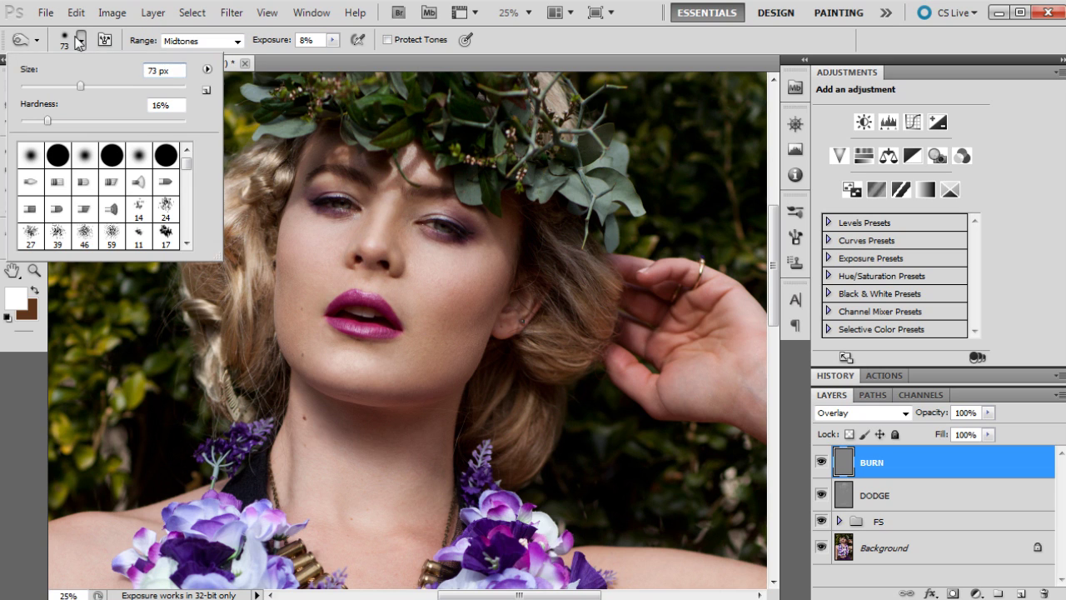
left_click(132, 87)
key("Return")
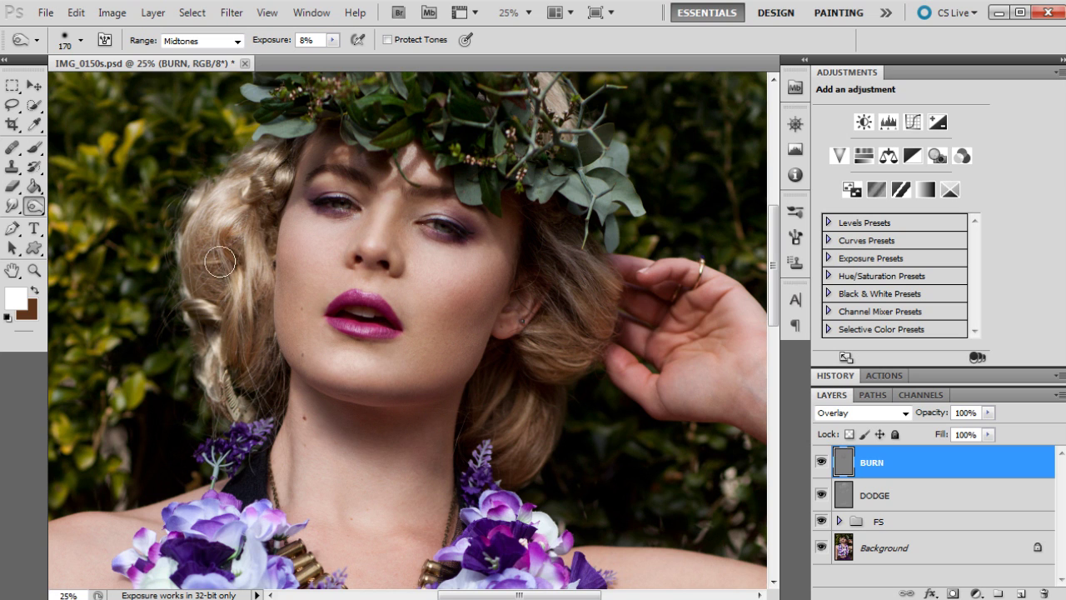
scroll(469, 257, "up", 4)
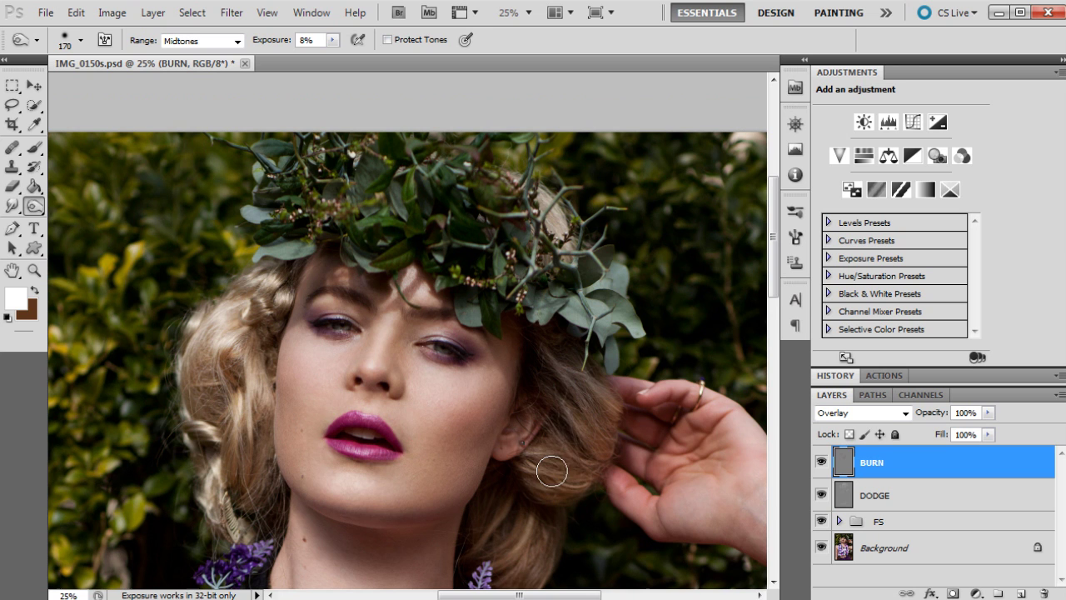
scroll(564, 421, "down", 1)
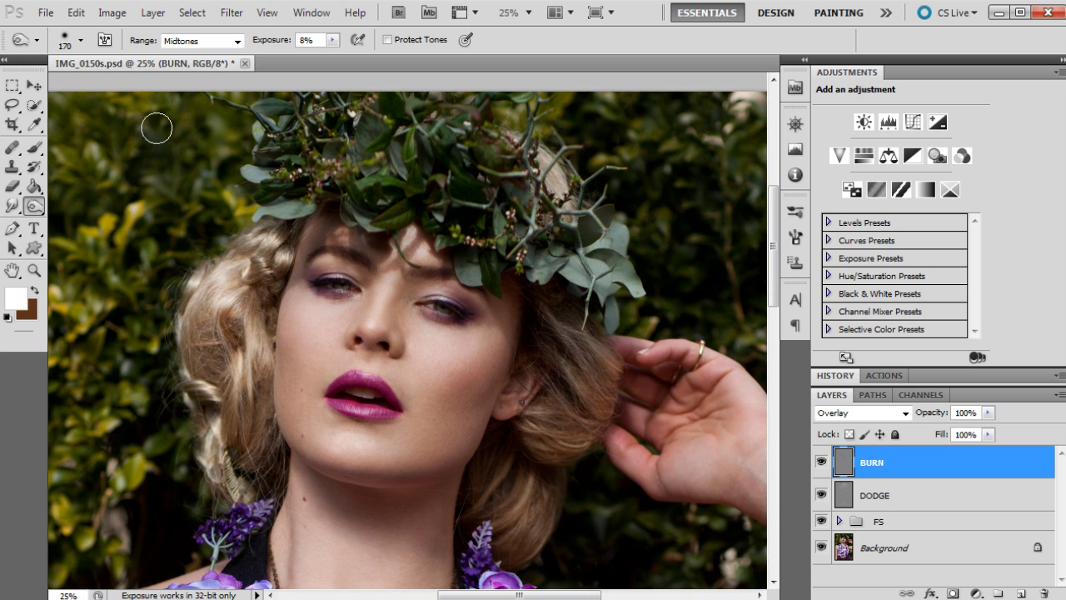
left_click(359, 265)
Step: Resize the burn brush to 14 px, then 30 px, to burn around the eyes
left_click(84, 47)
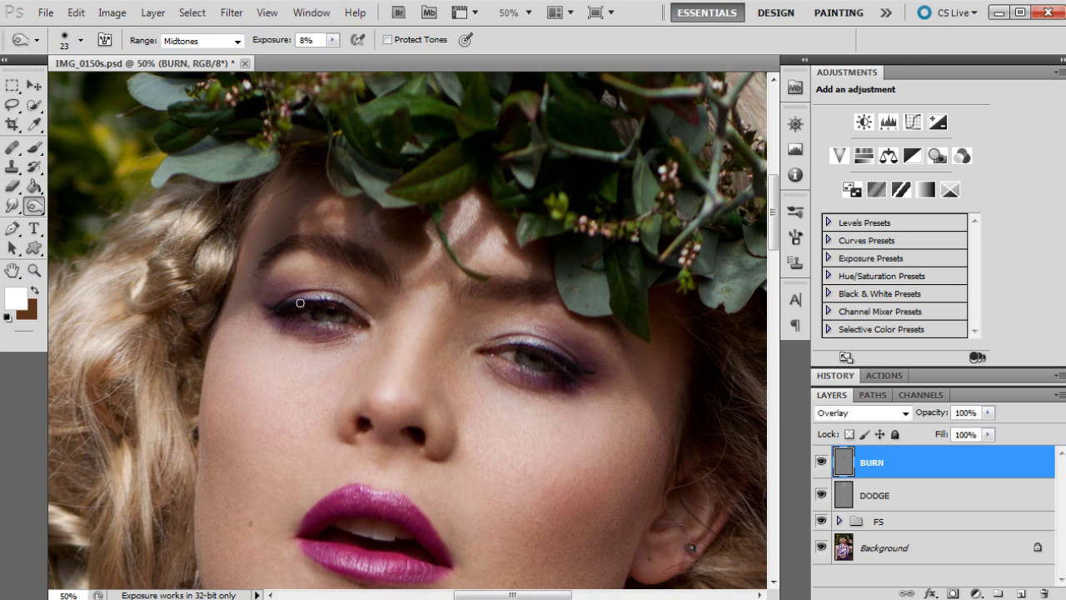
left_click(79, 41)
left_click_drag(33, 87, 28, 87)
left_click(288, 288)
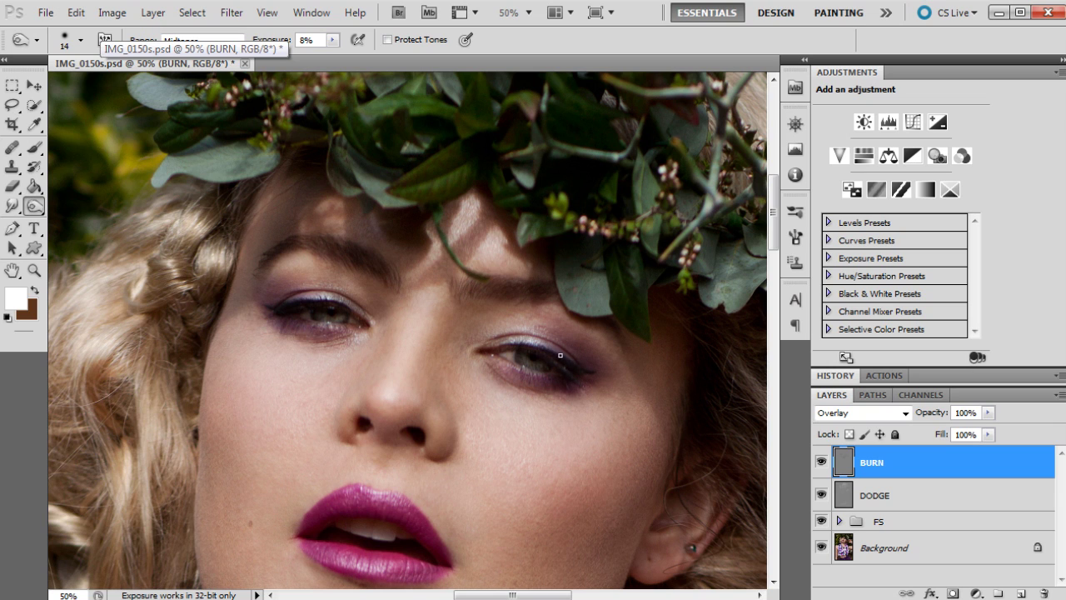
left_click(80, 41)
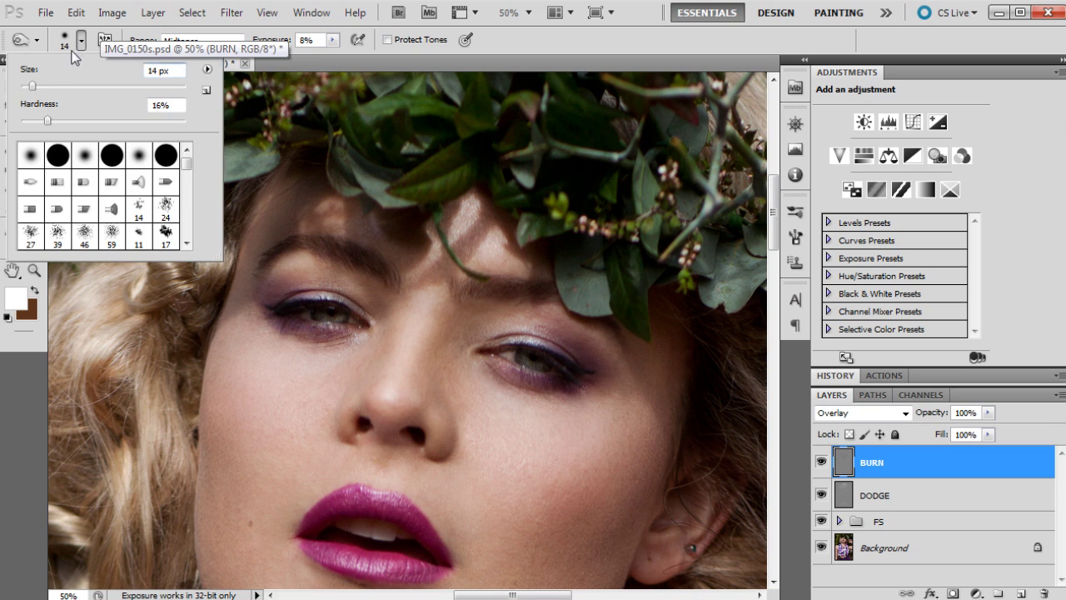
left_click_drag(29, 86, 45, 86)
left_click(81, 41)
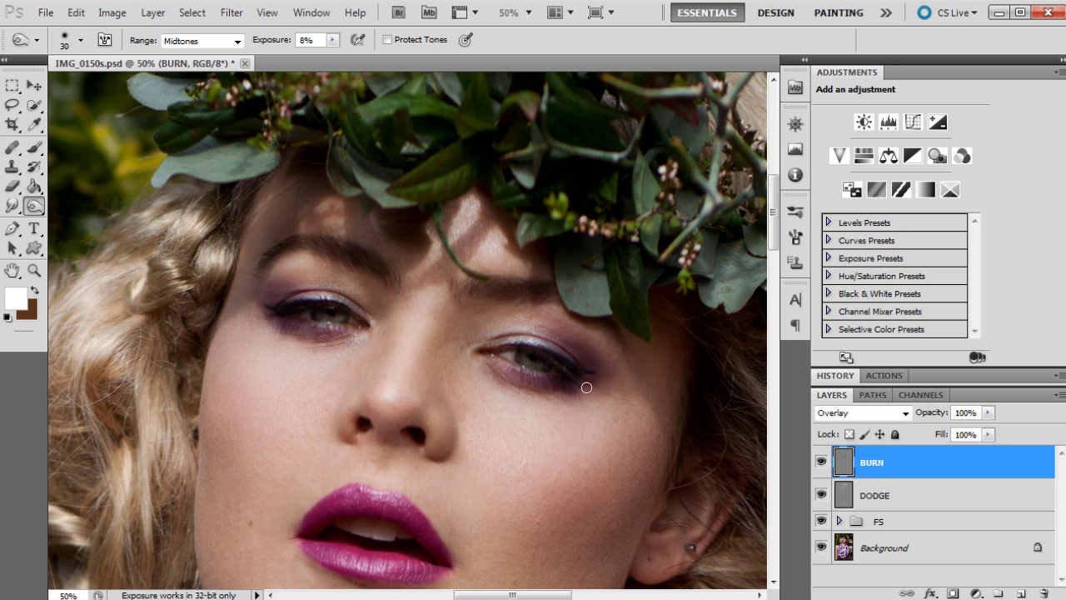
Step: Burn the contours with 93 px then 33 px brushes, and zoom out to the whole image
scroll(385, 285, "down", 3)
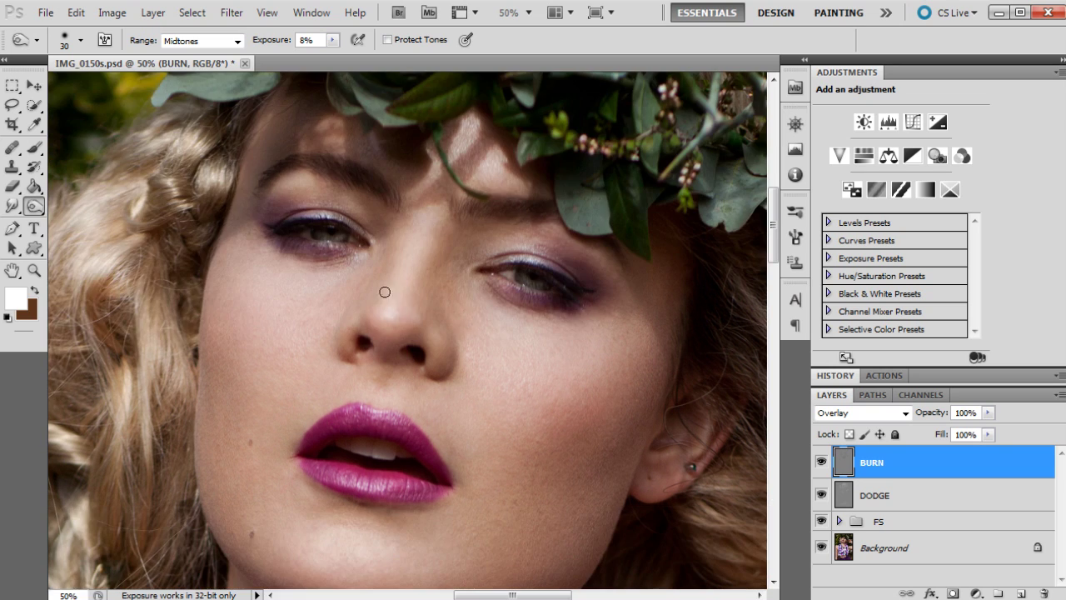
left_click(80, 40)
left_click_drag(93, 87, 97, 86)
left_click(485, 385)
left_click(80, 40)
type("33")
key("Return")
left_click(35, 271)
left_click_drag(506, 259, 457, 124)
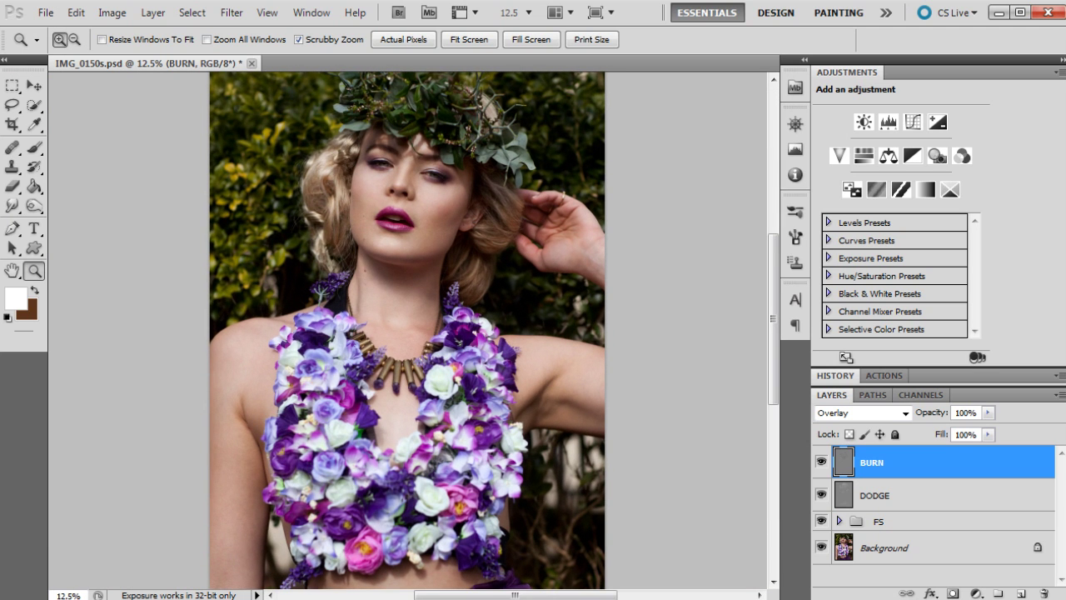
Step: Set the Burn tool to Shadows with a 199 px brush and darken the shadow areas
left_click(34, 206)
left_click(196, 40)
left_click(195, 52)
left_click(81, 43)
left_click_drag(38, 87, 144, 87)
key("Return")
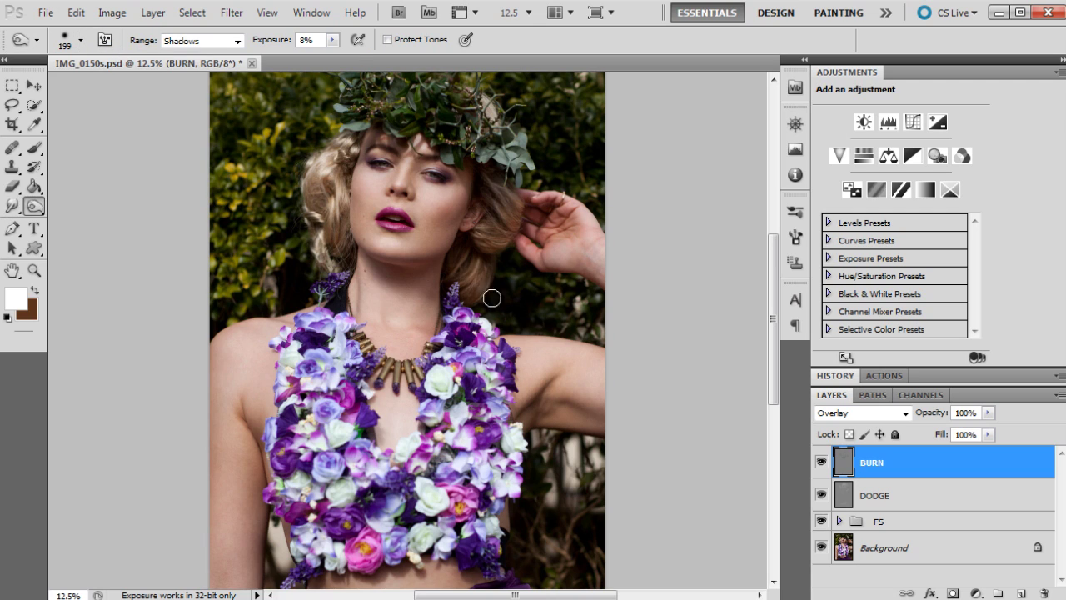
scroll(486, 254, "up", 1)
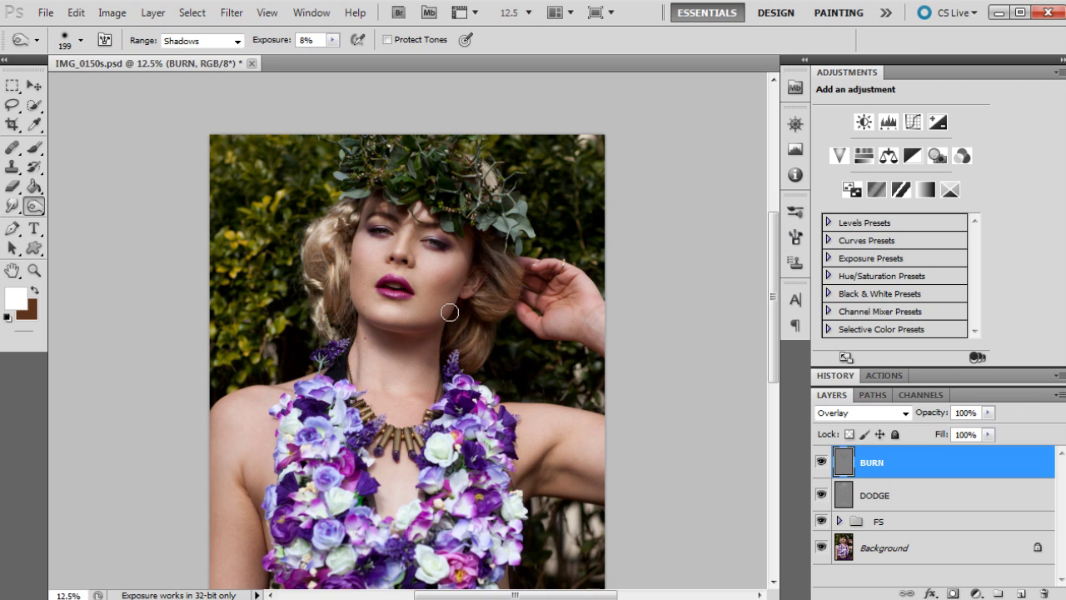
Step: Zoom out to 8.33%, then zoom back in toward the face at 16.7%
left_click(36, 266)
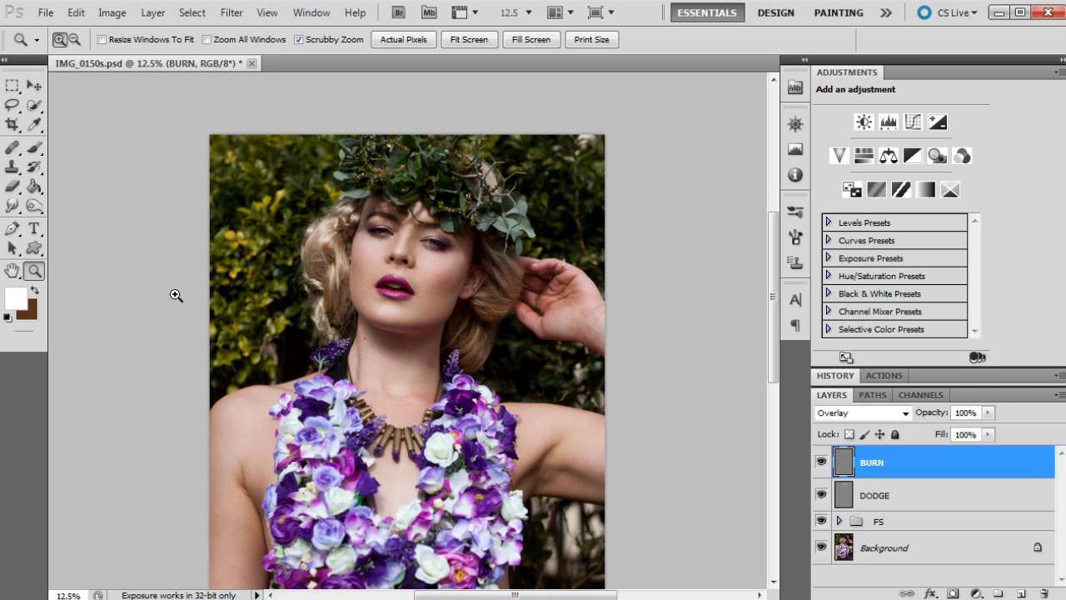
right_click(463, 286)
left_click(500, 381)
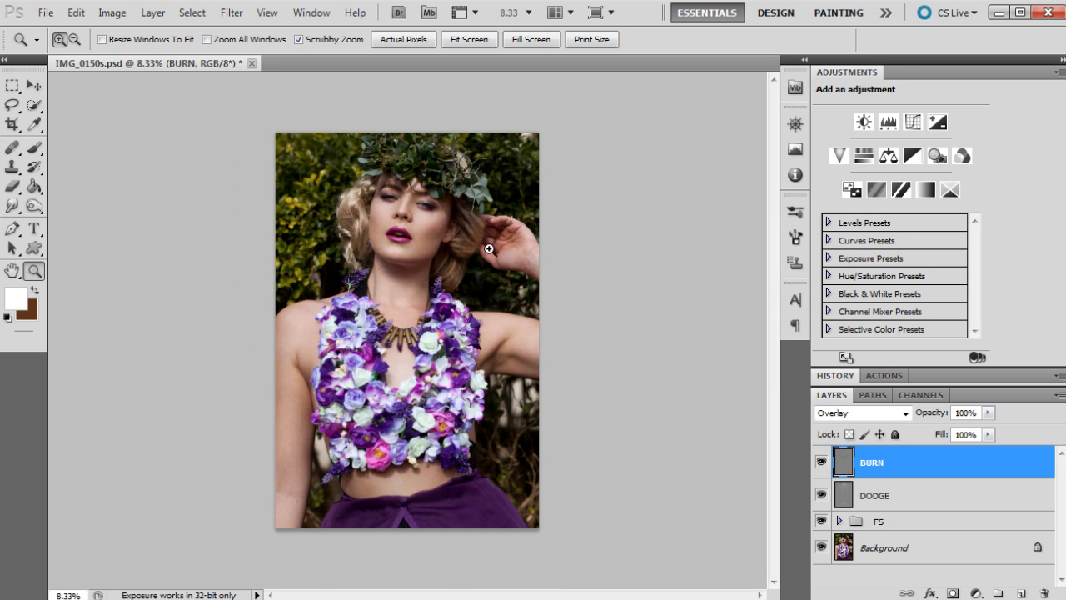
left_click(438, 183)
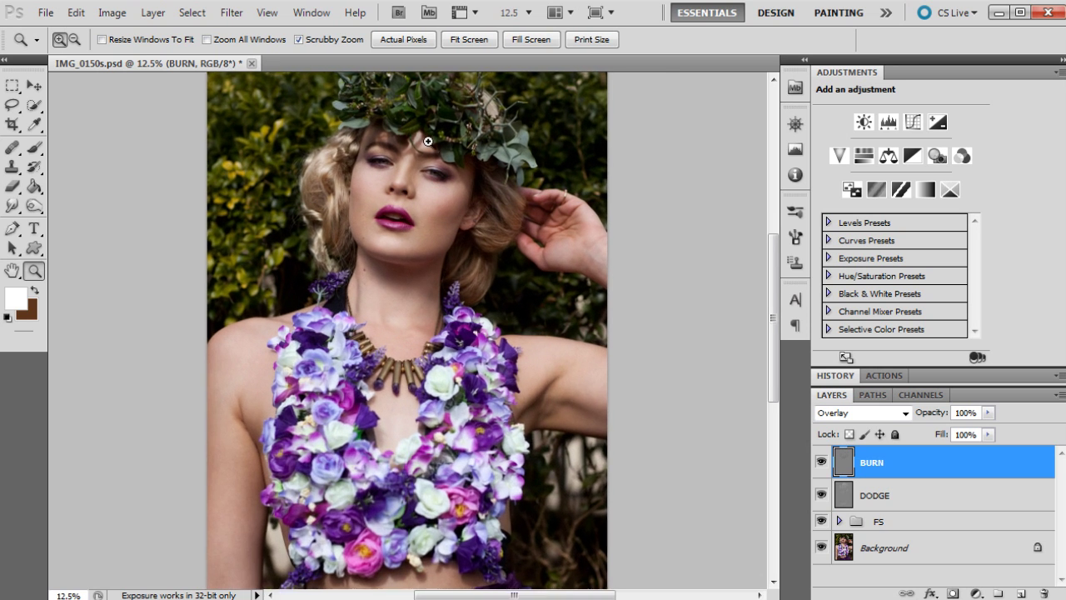
left_click(438, 182)
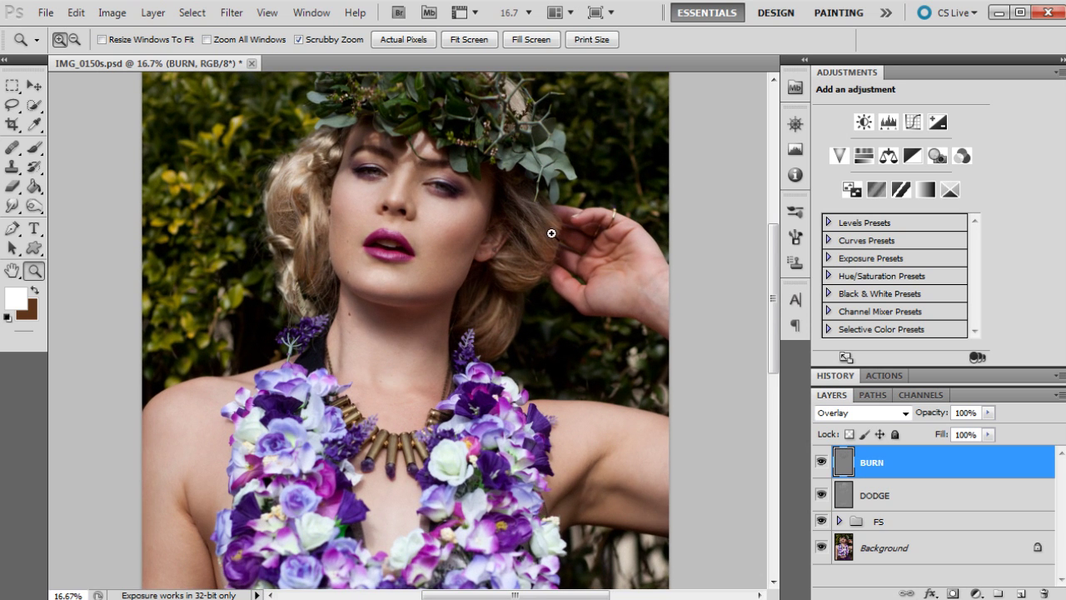
Step: Save the current burned state as Snapshot 2 in the History panel
left_click(835, 375)
scroll(912, 499, "up", 5)
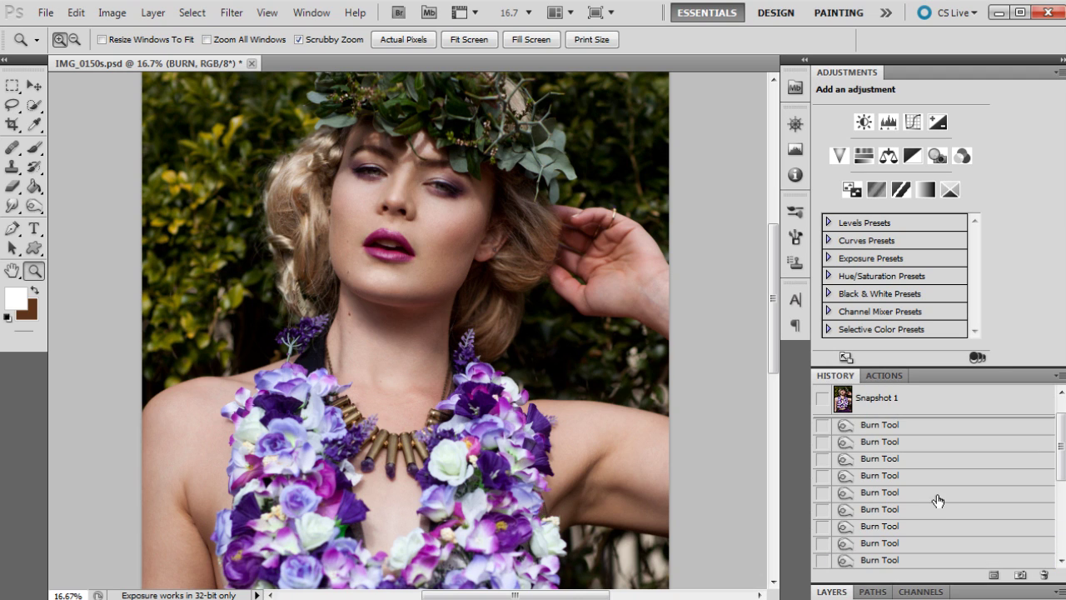
left_click(1020, 575)
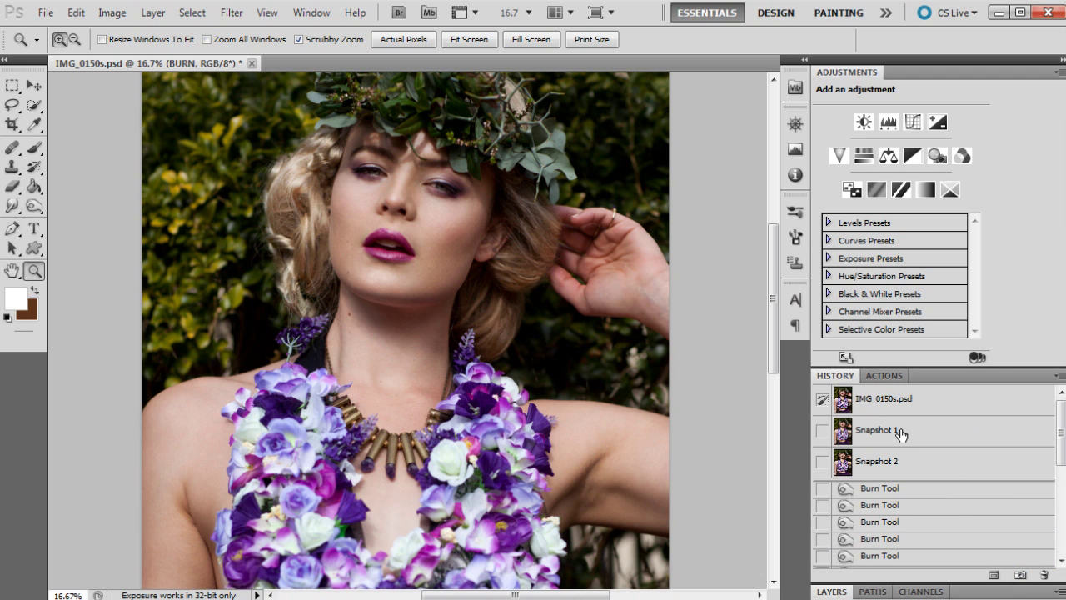
Step: Flip between Snapshot 1 and Snapshot 2 to compare, ending on Snapshot 2 with Layers shown
left_click(897, 432)
scroll(502, 234, "up", 2)
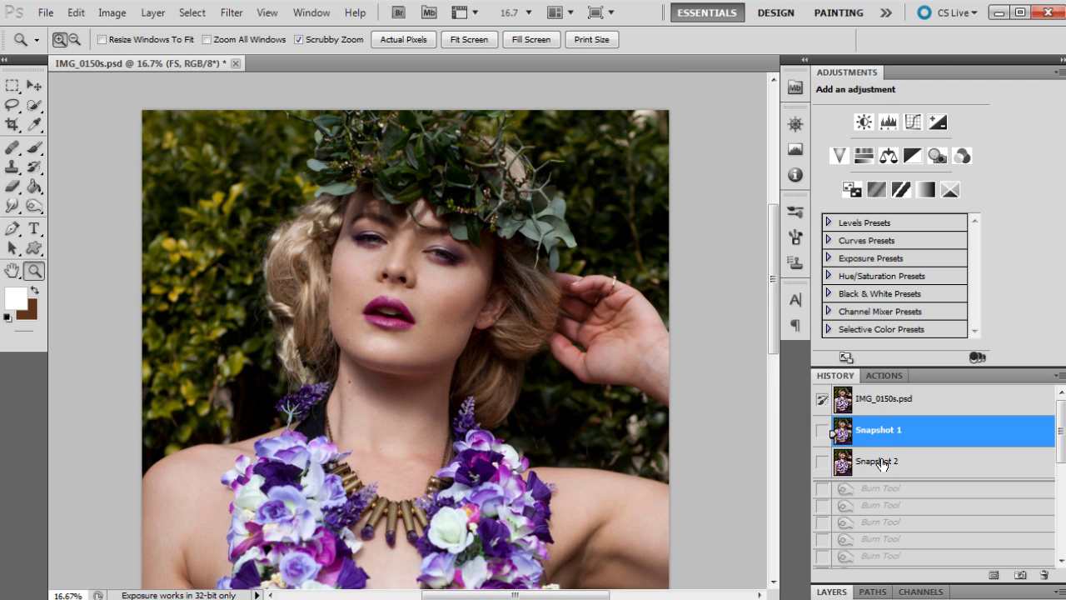
left_click(881, 463)
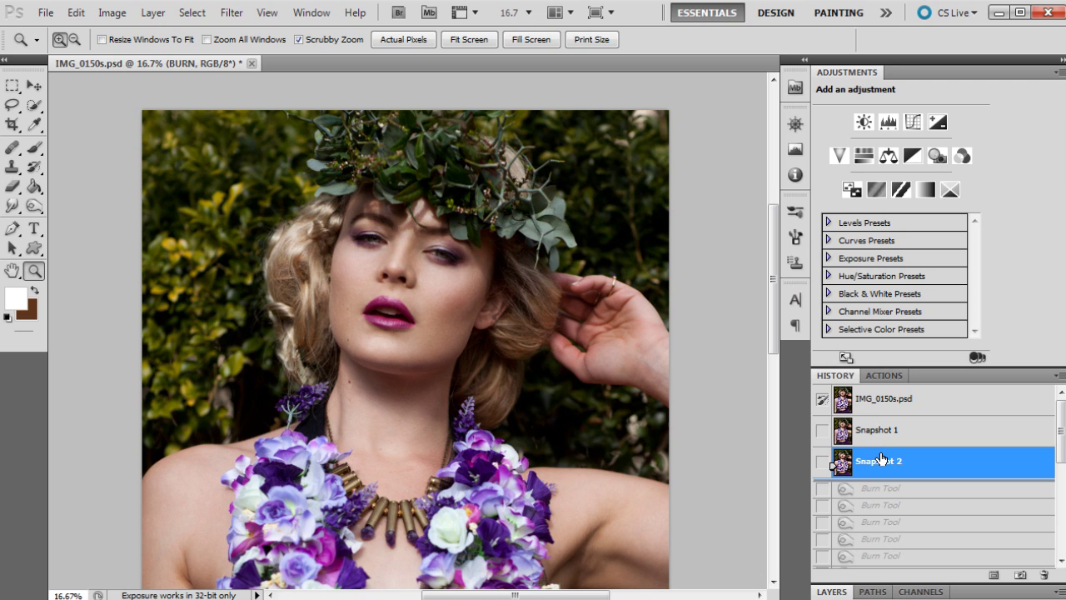
left_click(880, 431)
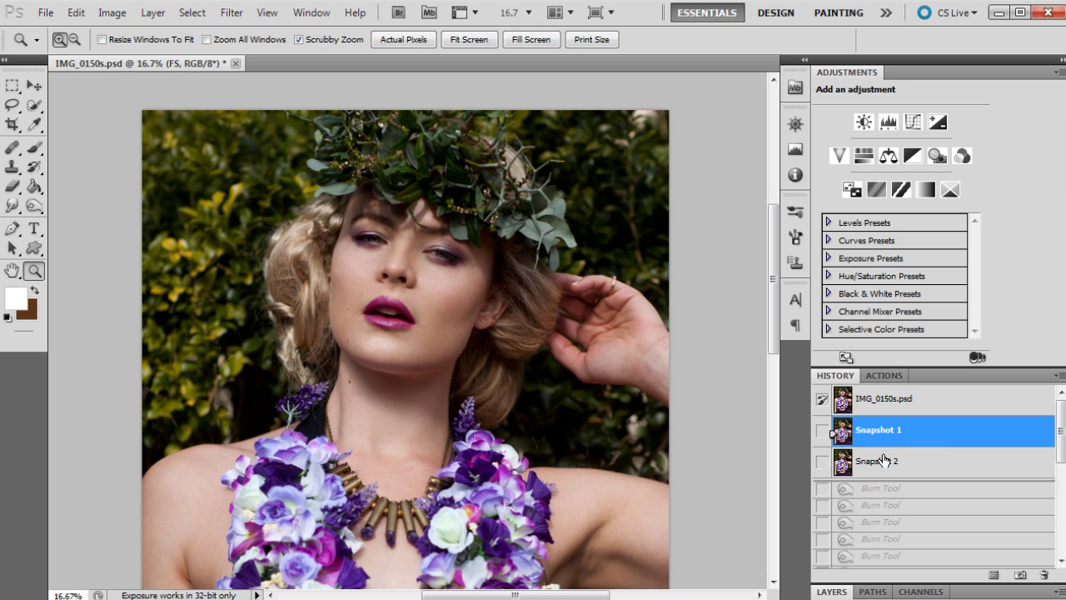
left_click(883, 463)
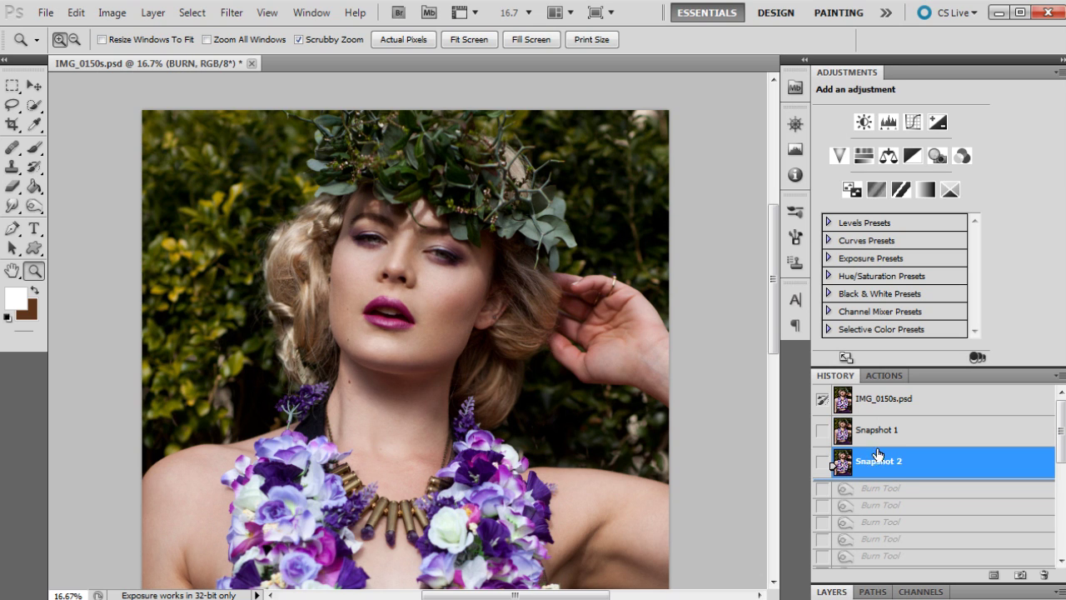
left_click(881, 434)
left_click(881, 463)
left_click(835, 591)
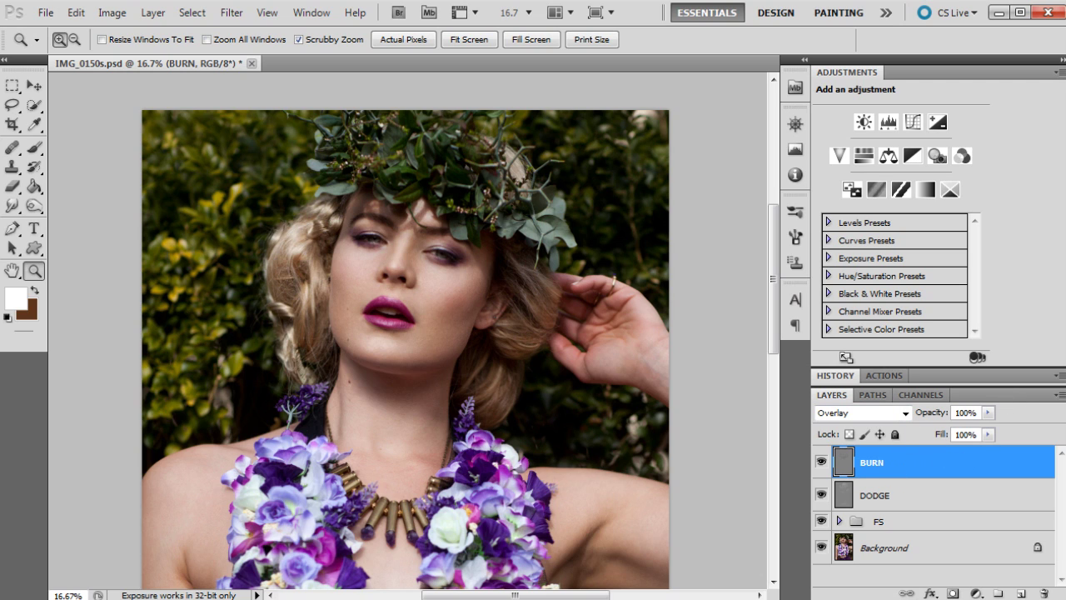
left_click(988, 412)
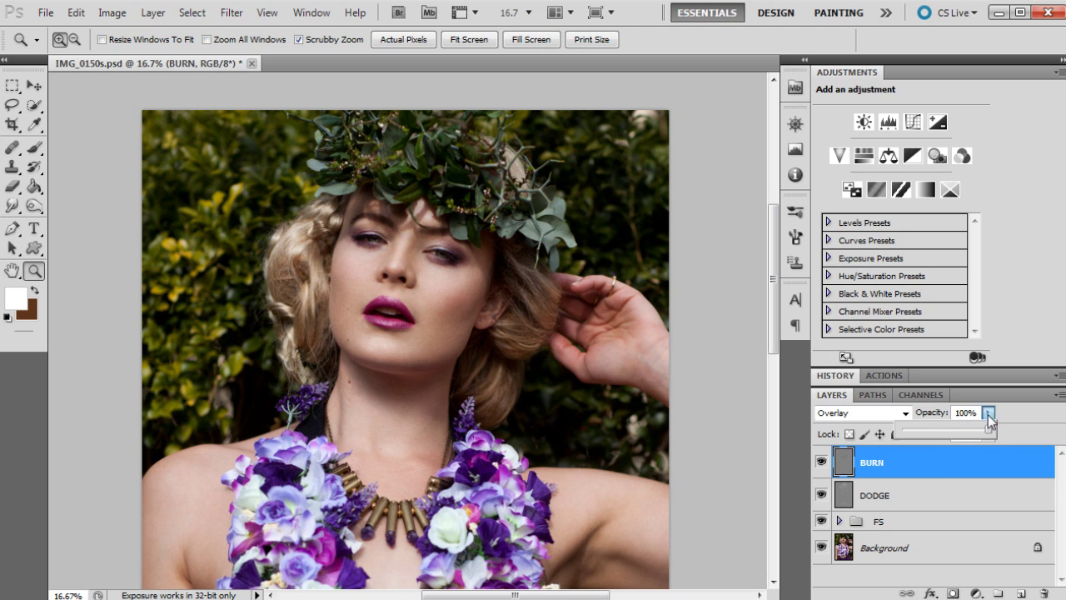
left_click(941, 428)
left_click_drag(965, 435, 1023, 429)
left_click_drag(988, 414, 1000, 435)
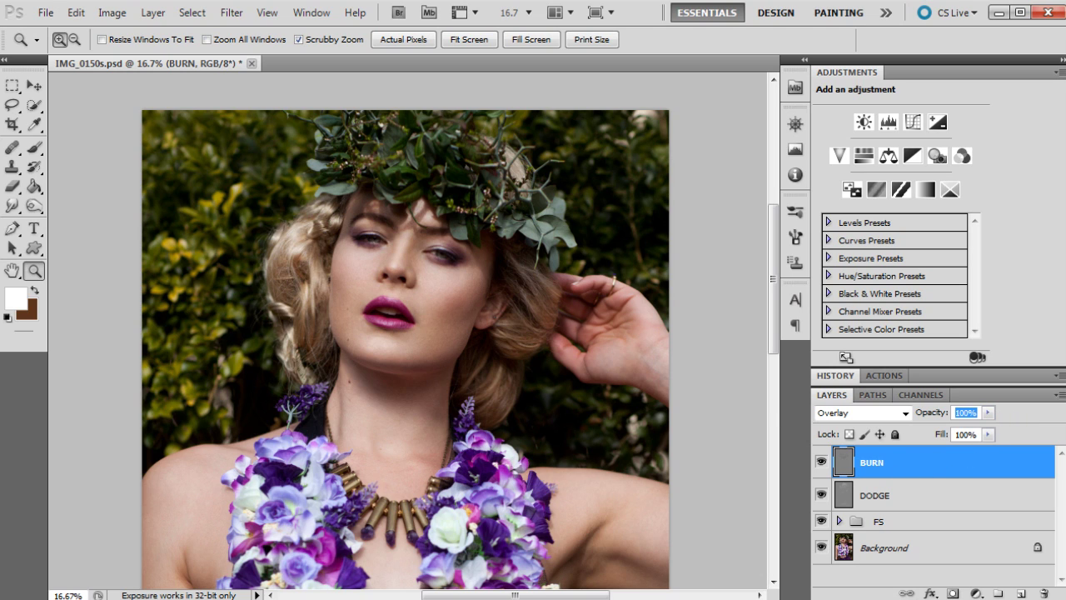
Step: Alternate three times between Snapshot 1 and Snapshot 2 in History, finishing on Snapshot 2
left_click(841, 376)
left_click(894, 434)
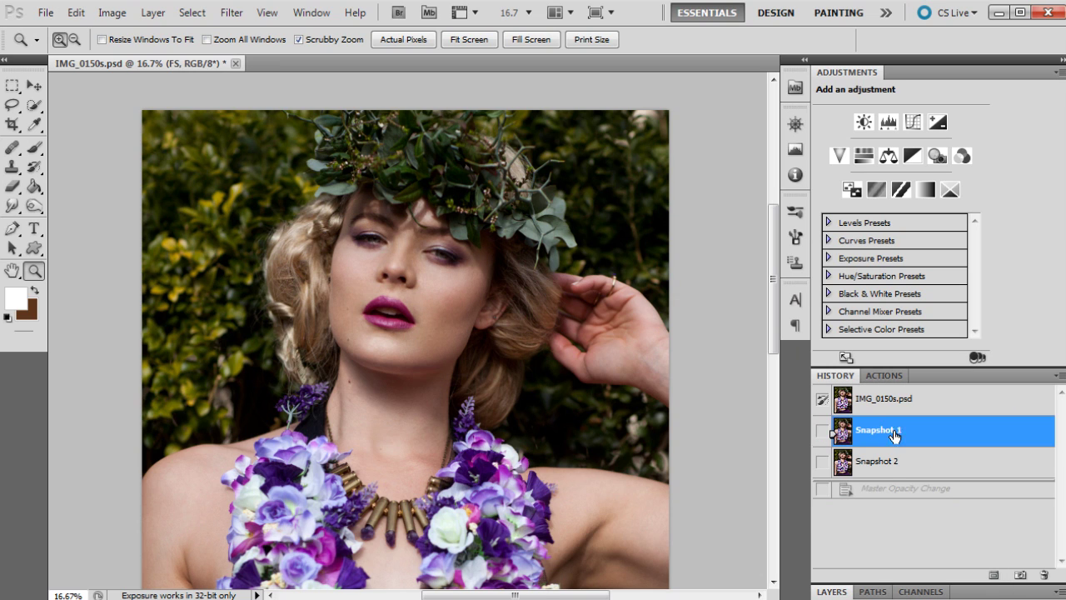
left_click(893, 458)
left_click(896, 428)
left_click(889, 454)
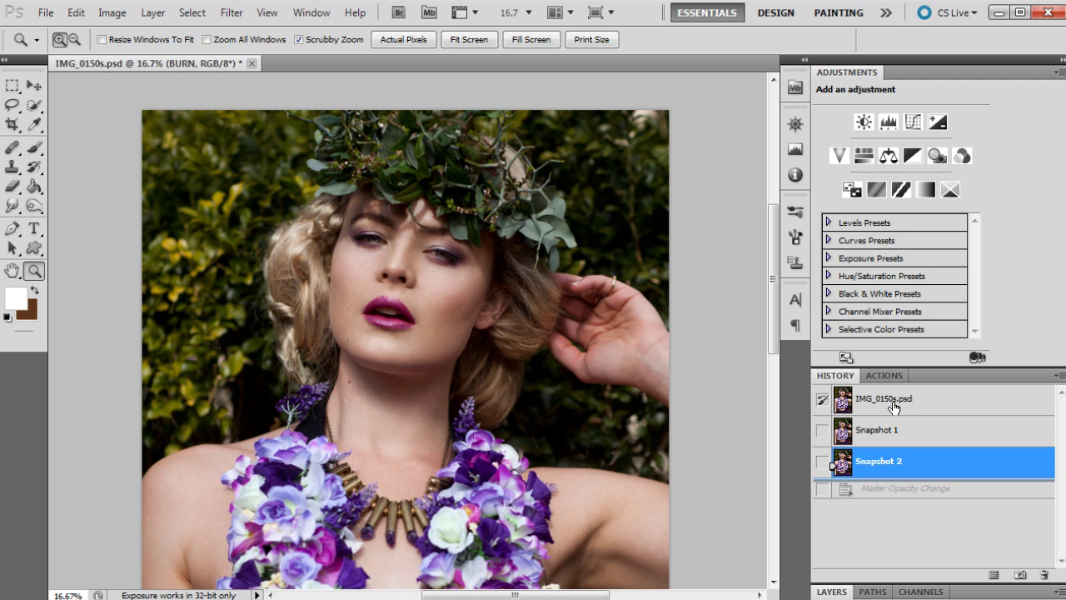
left_click(882, 435)
left_click(884, 464)
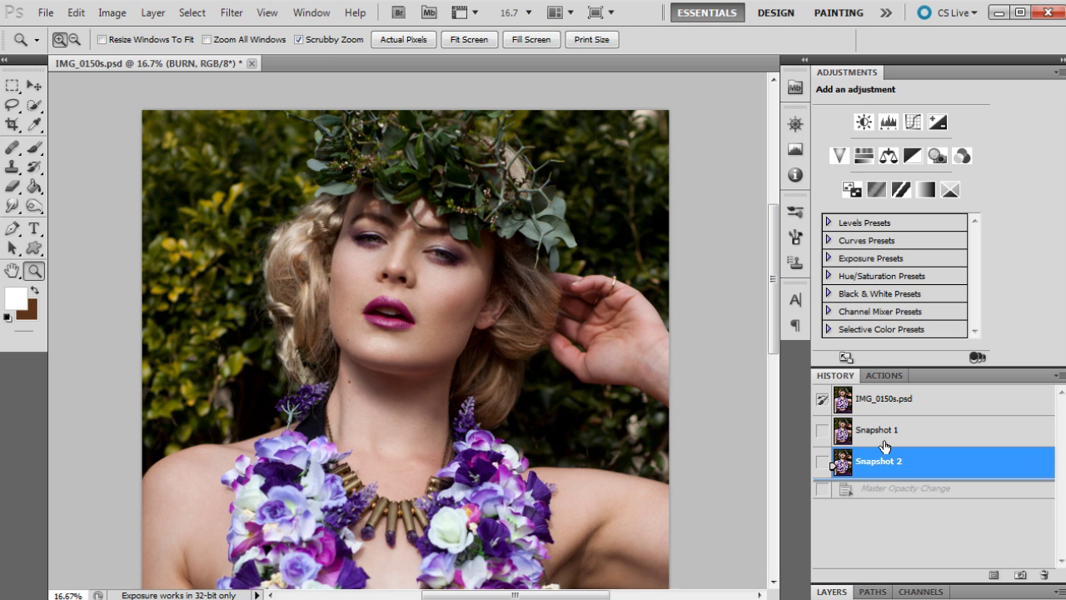